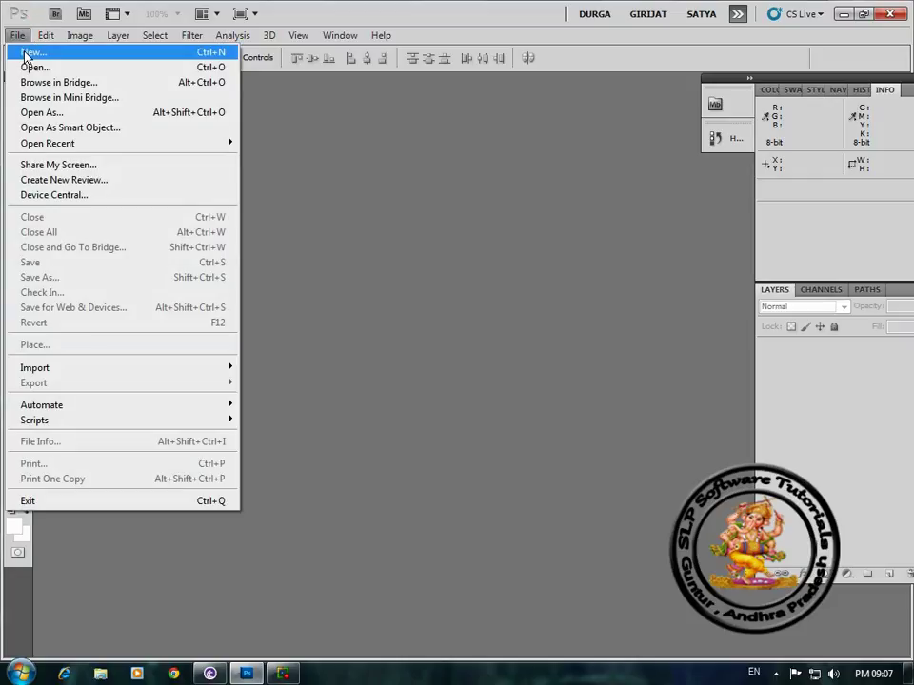
# Start a new document and set its size to 10 inches wide by 8 inches high
pyautogui.click(26, 53)
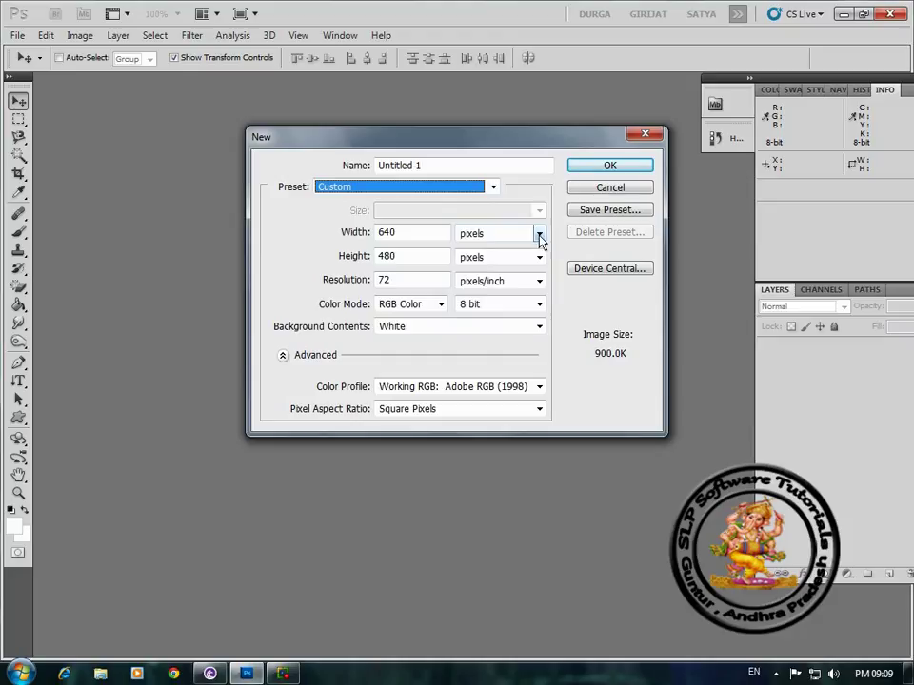
pyautogui.click(538, 234)
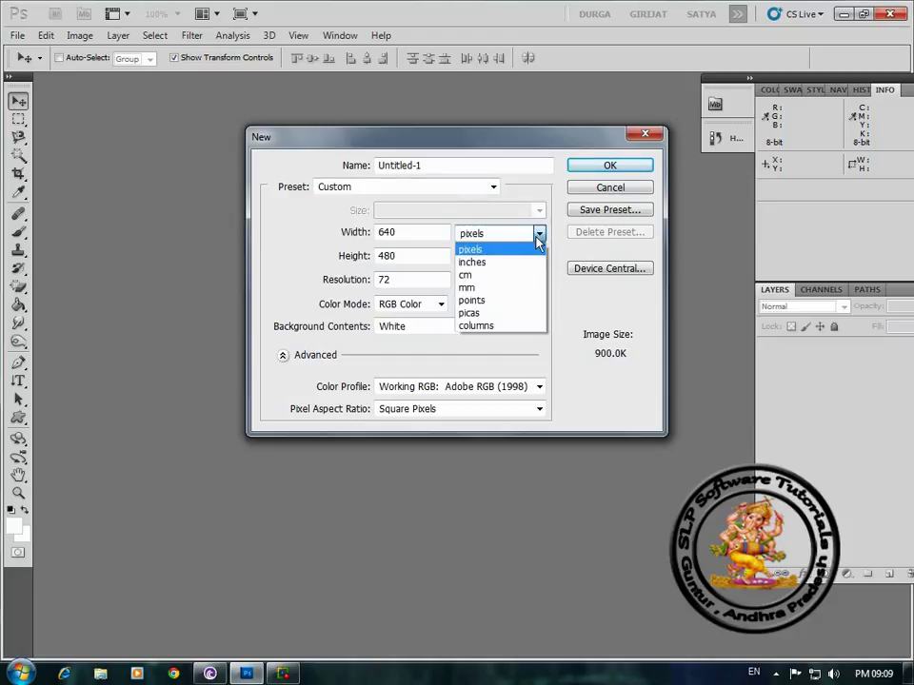
pyautogui.click(473, 261)
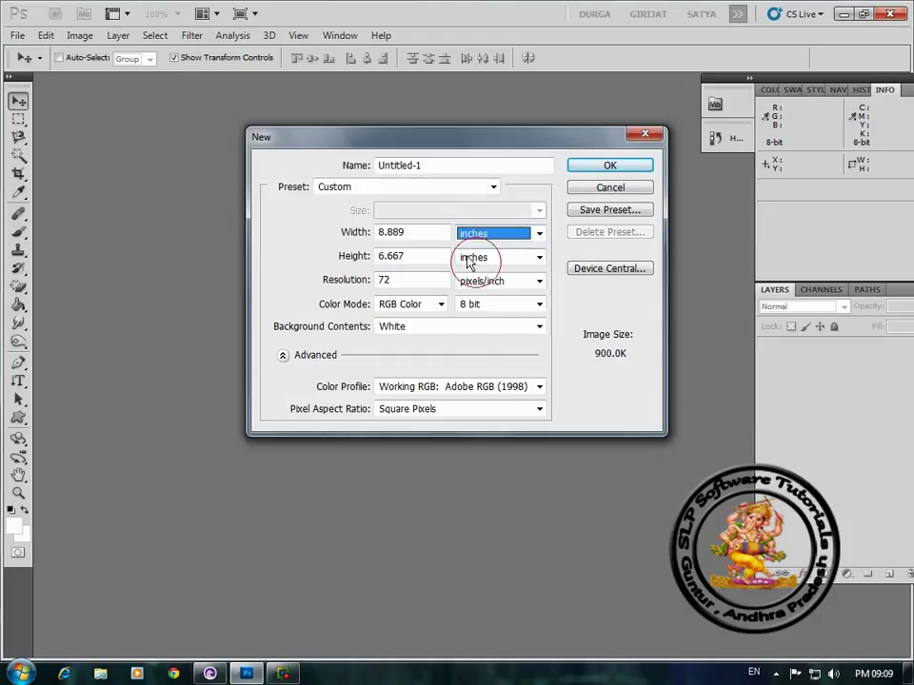
pyautogui.moveTo(416, 232); pyautogui.dragTo(356, 234)
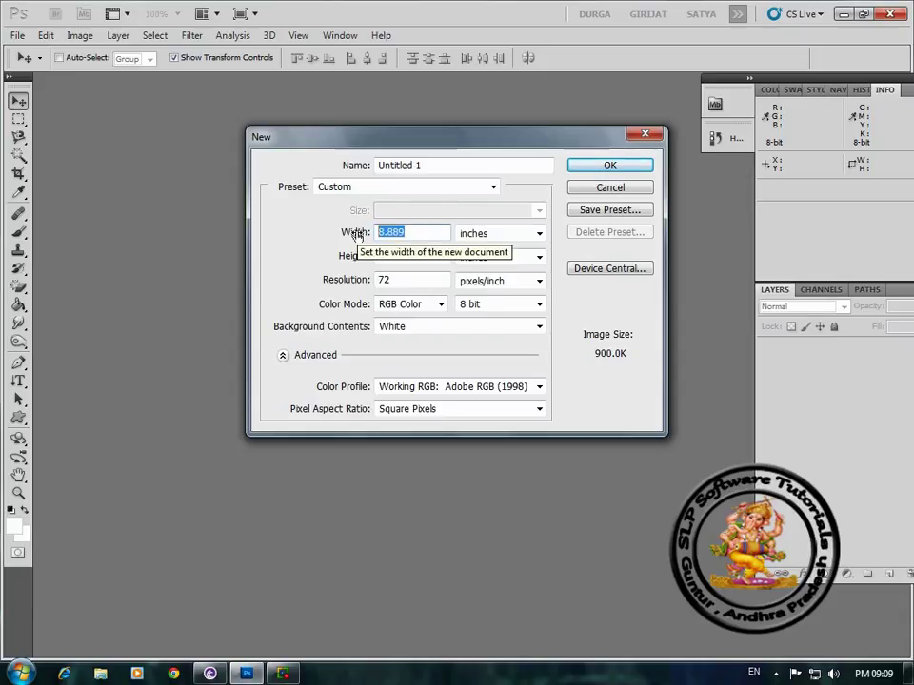
pyautogui.write('10')
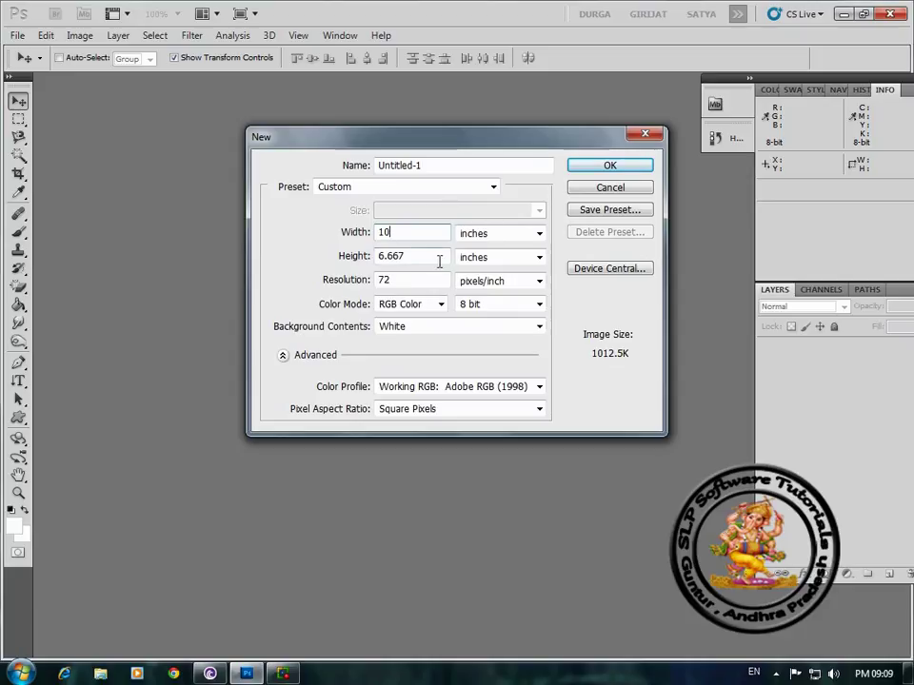
pyautogui.moveTo(424, 257); pyautogui.dragTo(338, 261)
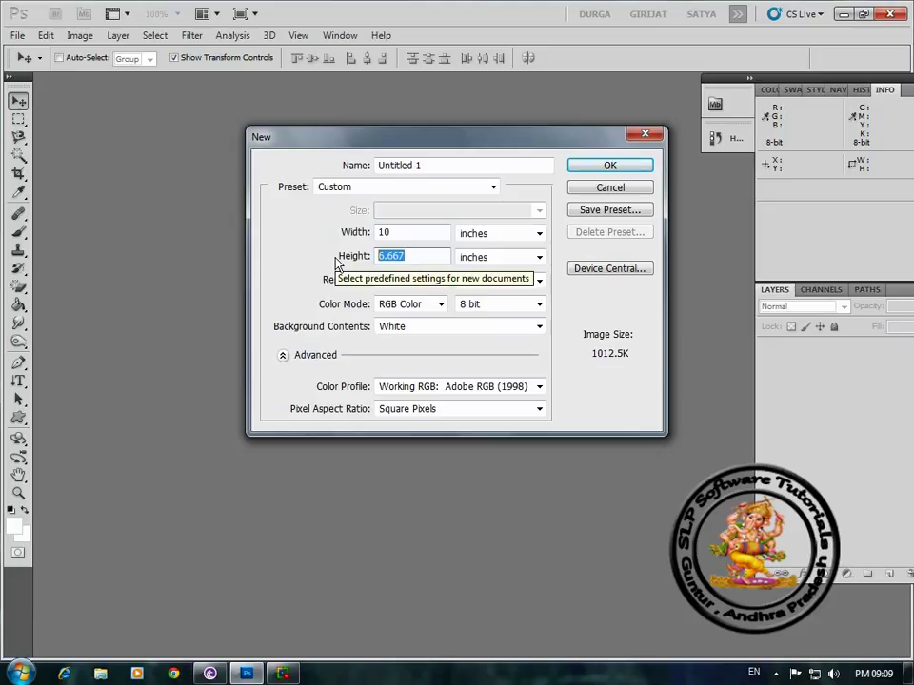
pyautogui.write('8')
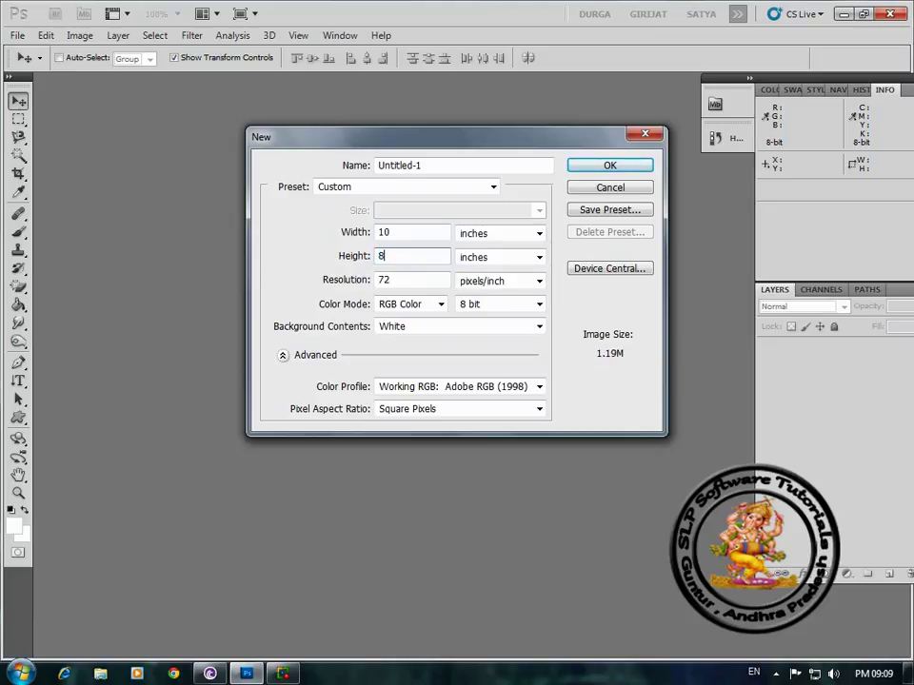
# Set the new document's background contents to Transparent and create it
pyautogui.doubleClick(407, 279)
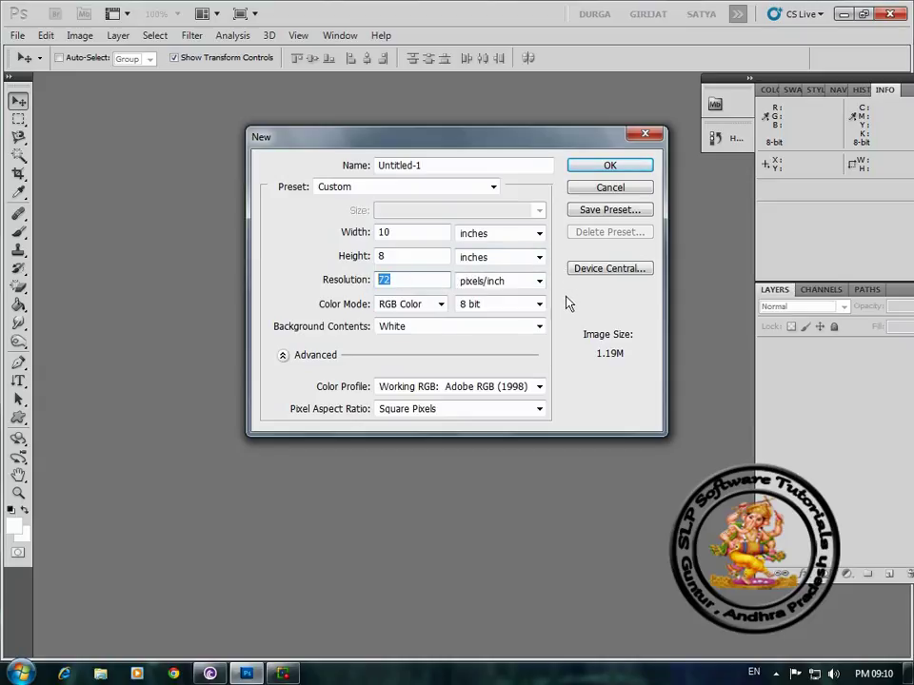
pyautogui.click(539, 326)
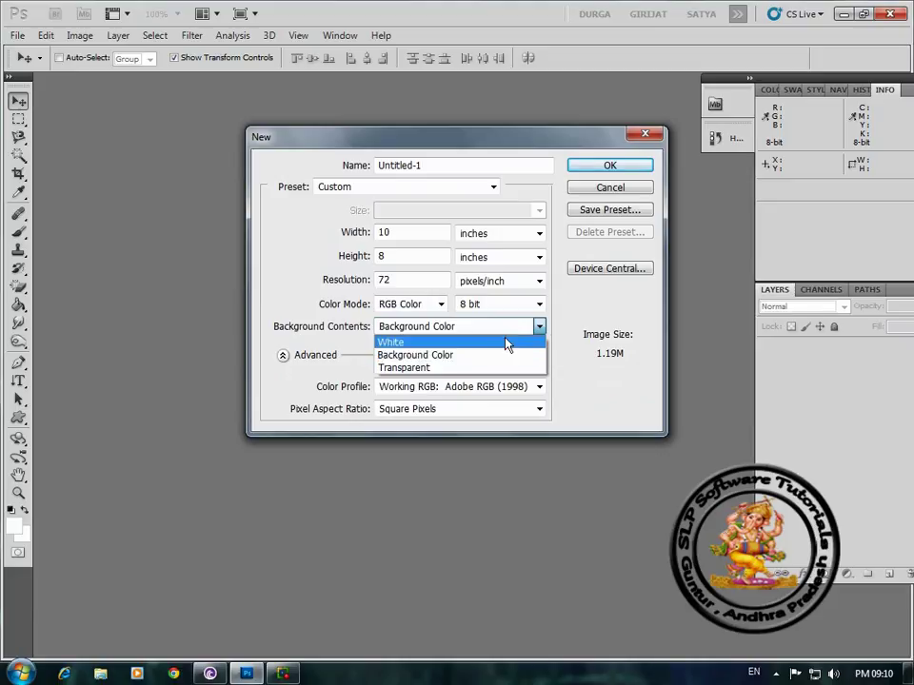
pyautogui.click(417, 369)
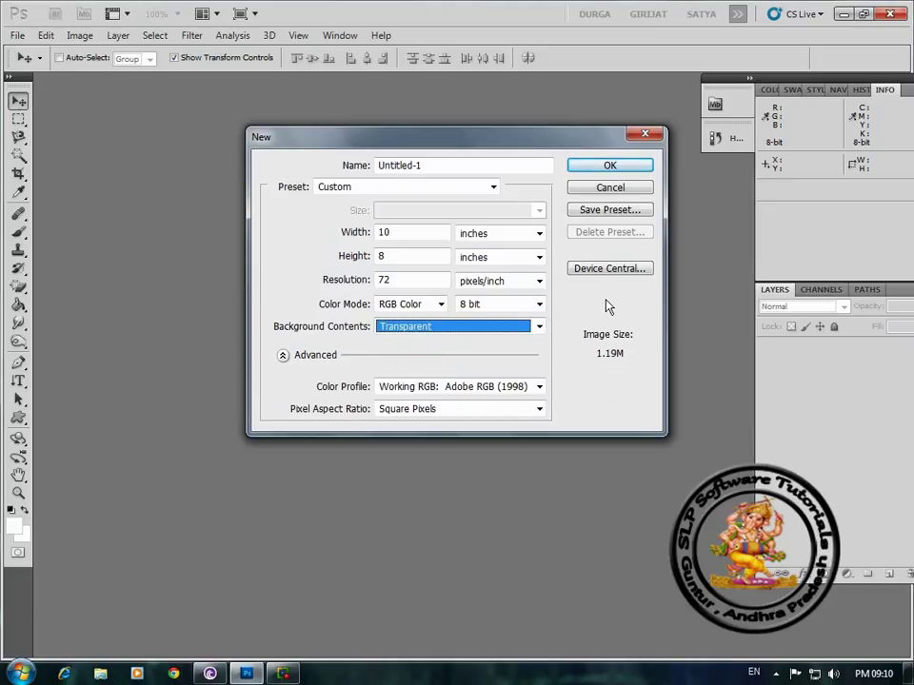
pyautogui.click(632, 166)
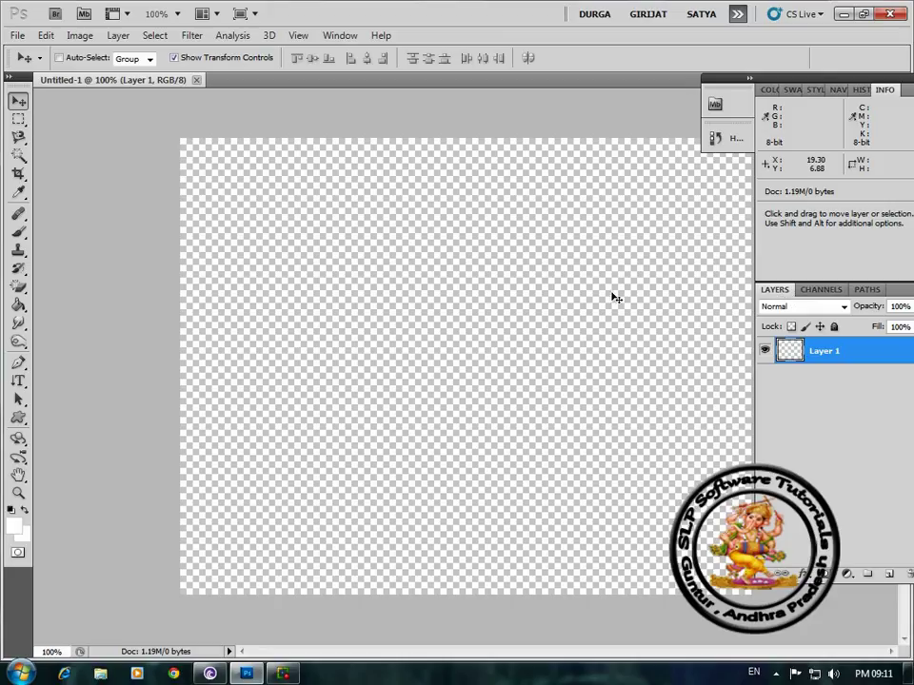
# Hide the Layers panel and show it again
pyautogui.click(336, 37)
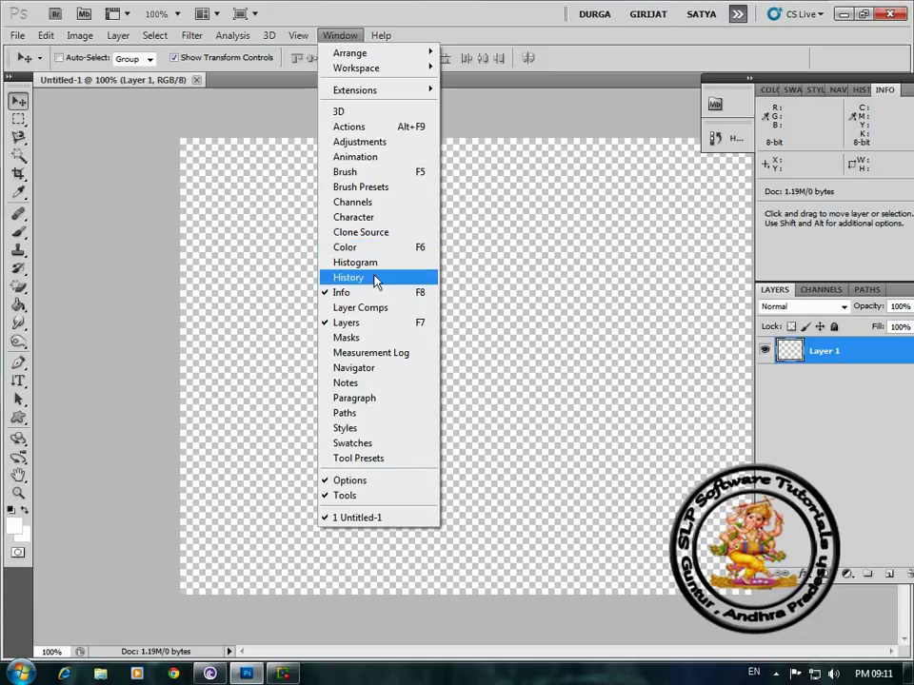
pyautogui.click(344, 324)
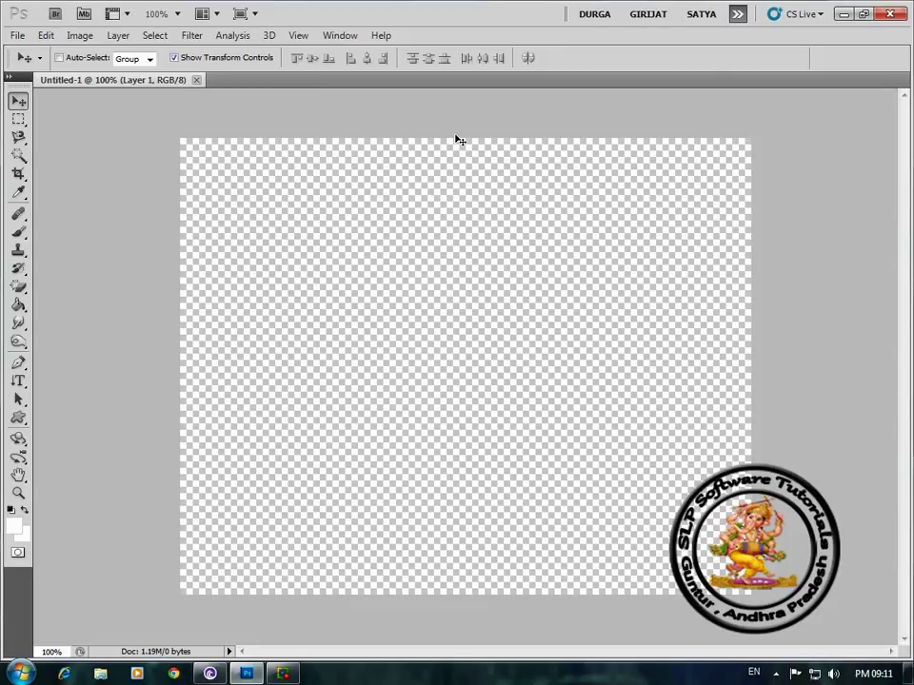
pyautogui.click(334, 36)
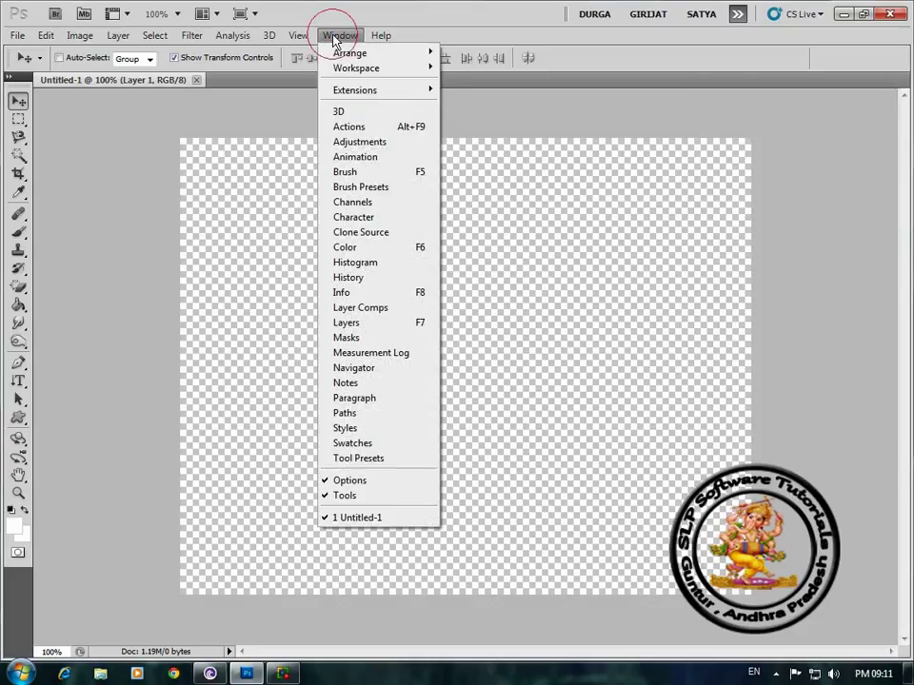
pyautogui.click(345, 324)
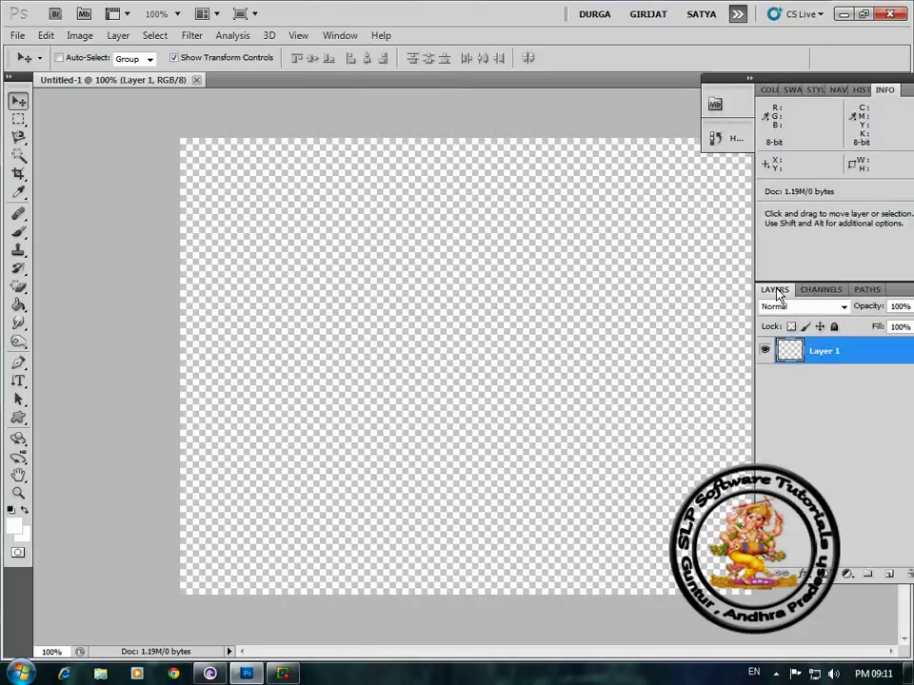
# Detach the Layers panel as a floating panel and dock it back into the group with Channels and Paths
pyautogui.moveTo(777, 295); pyautogui.dragTo(455, 125)
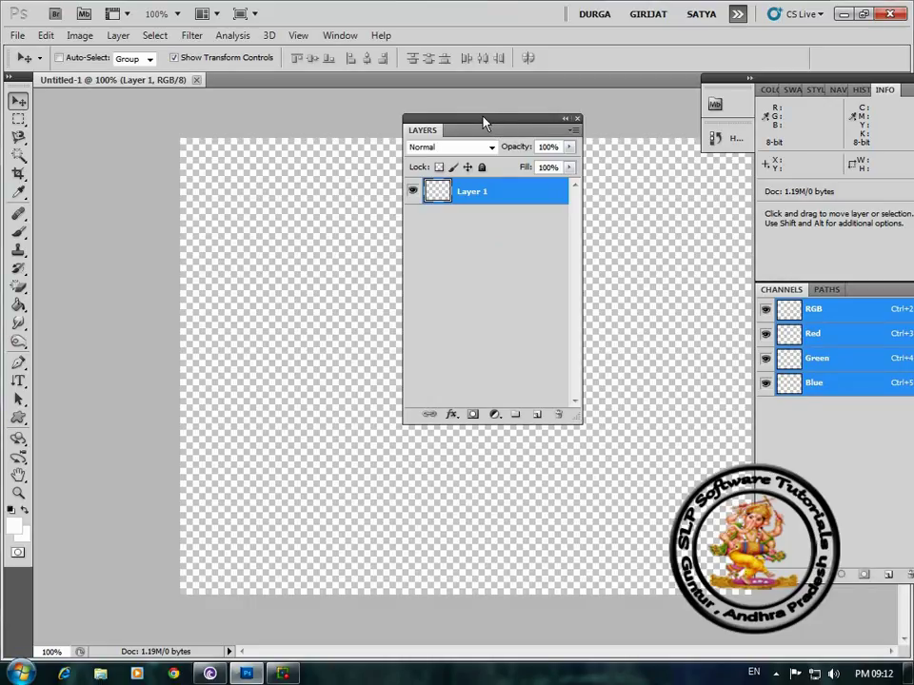
pyautogui.moveTo(484, 122); pyautogui.dragTo(838, 324)
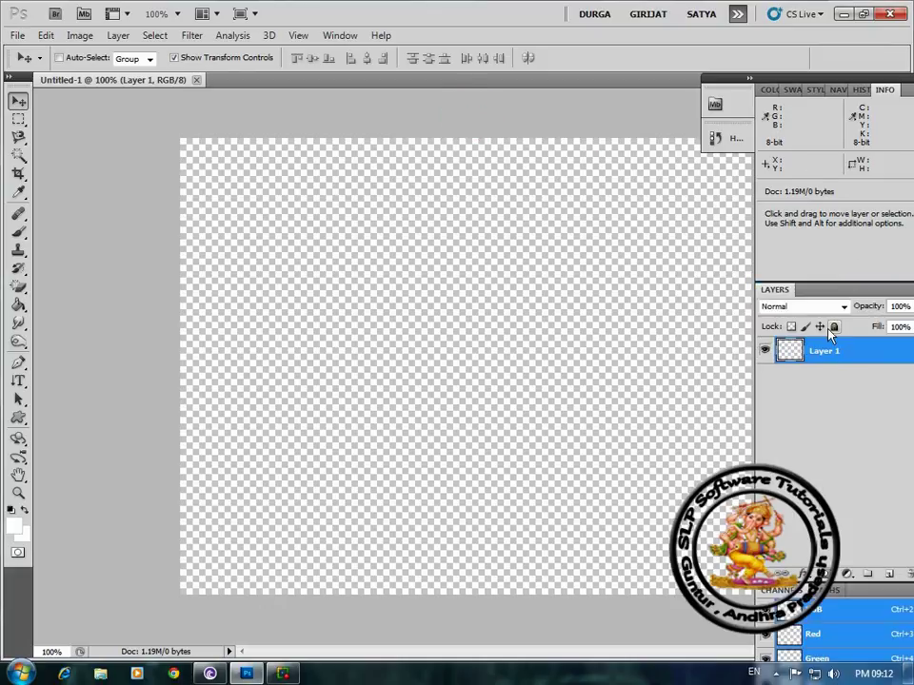
pyautogui.moveTo(831, 491); pyautogui.dragTo(827, 293)
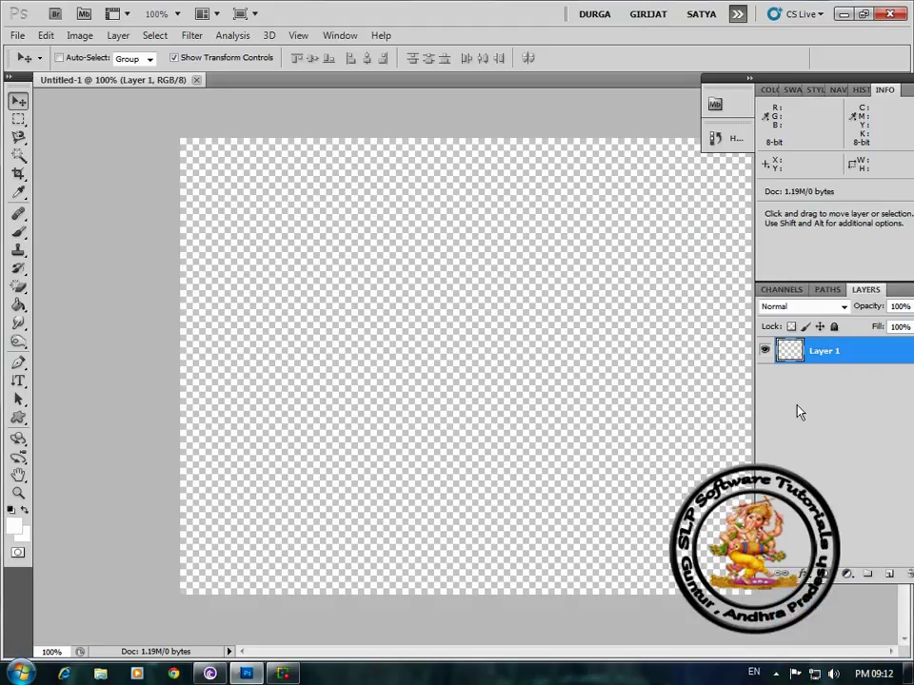
# Rename Layer 1 to "image 1"
pyautogui.doubleClick(822, 354)
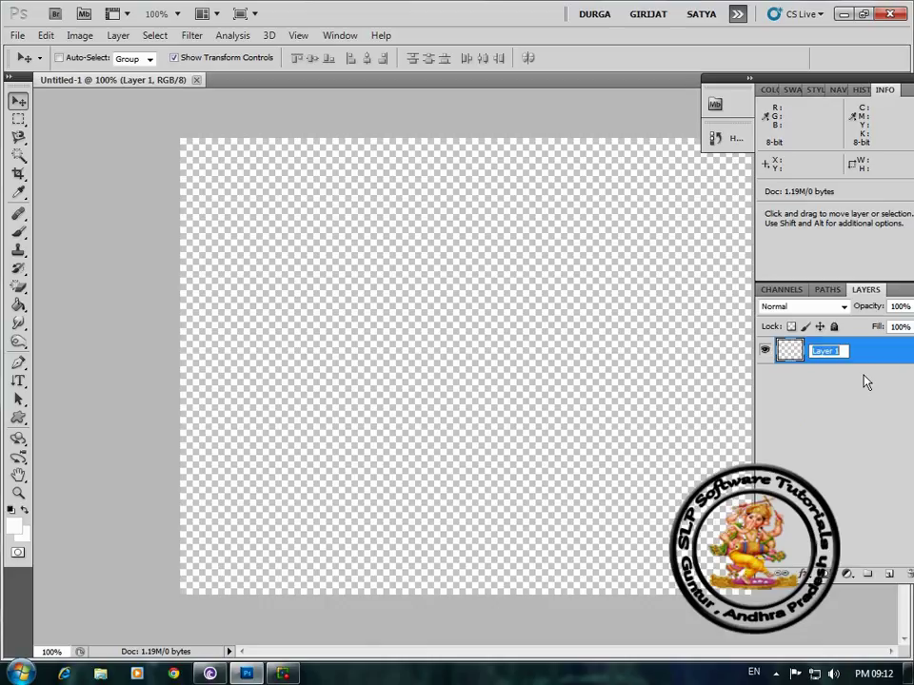
pyautogui.write('image')
pyautogui.click(841, 405)
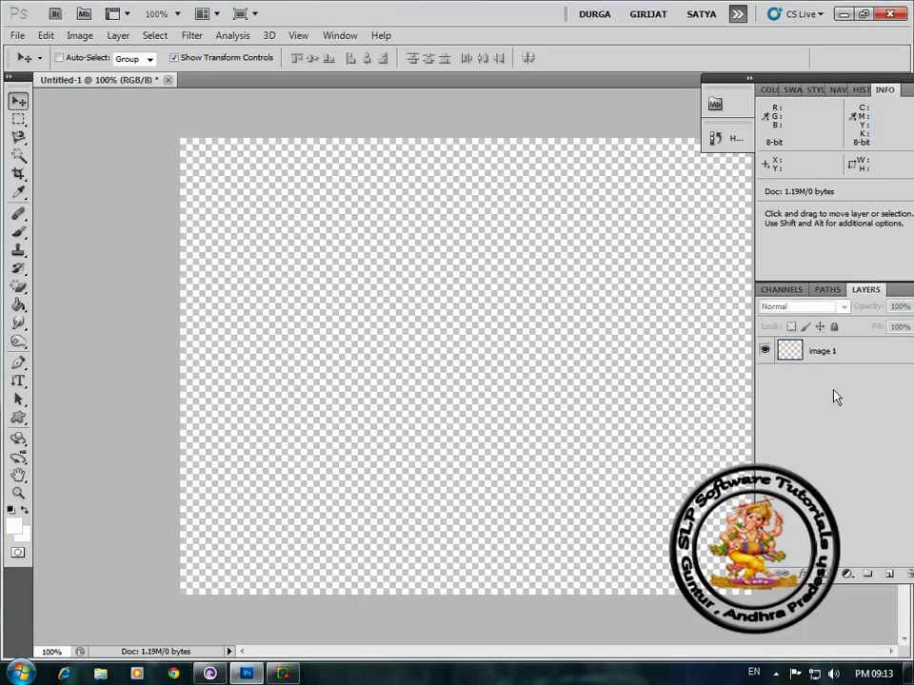
# Add three new empty layers above the image 1 layer
pyautogui.click(816, 365)
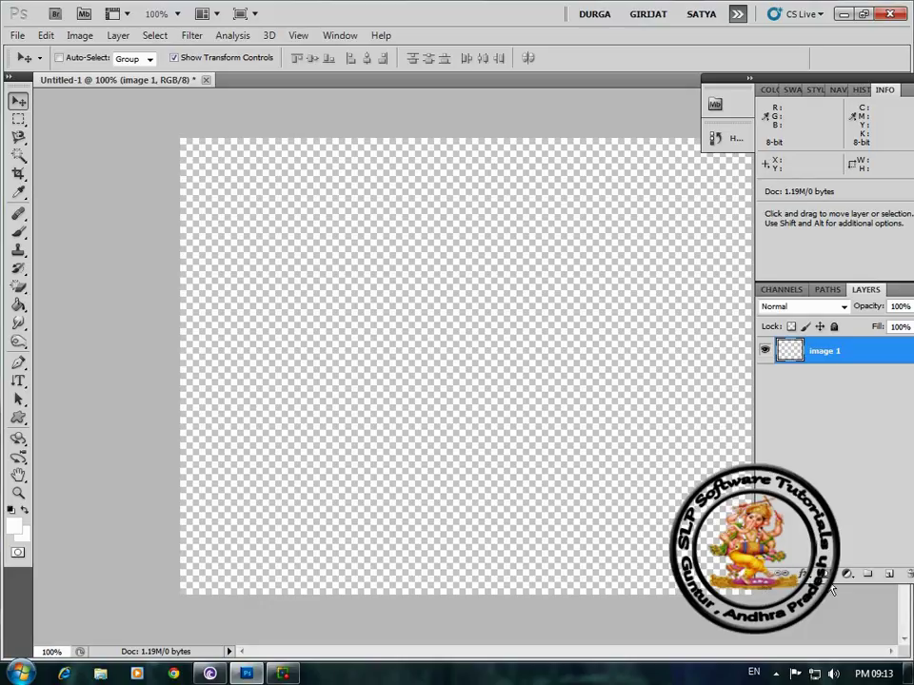
pyautogui.click(889, 578)
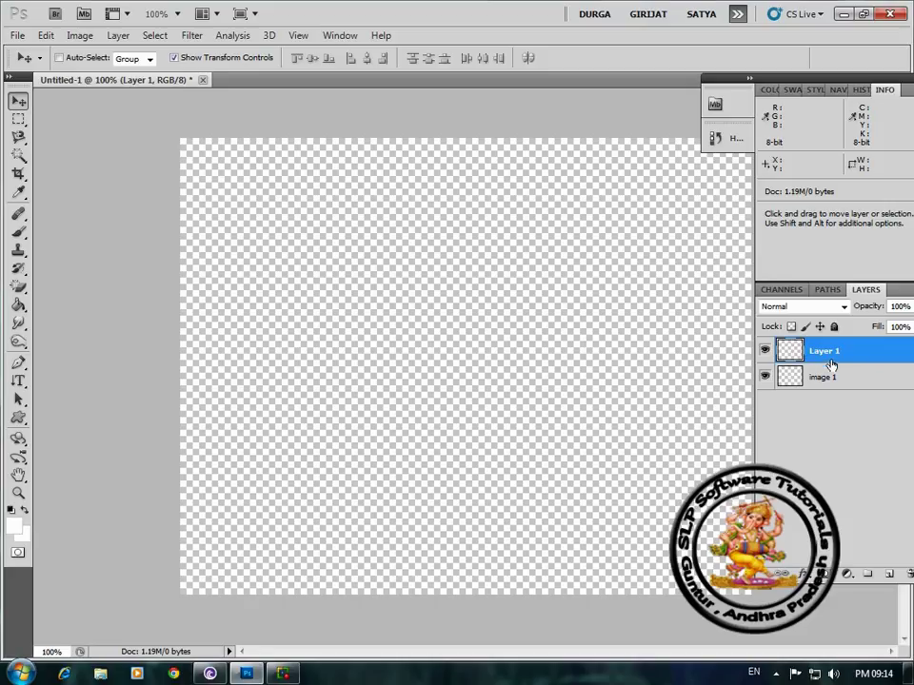
pyautogui.click(890, 575)
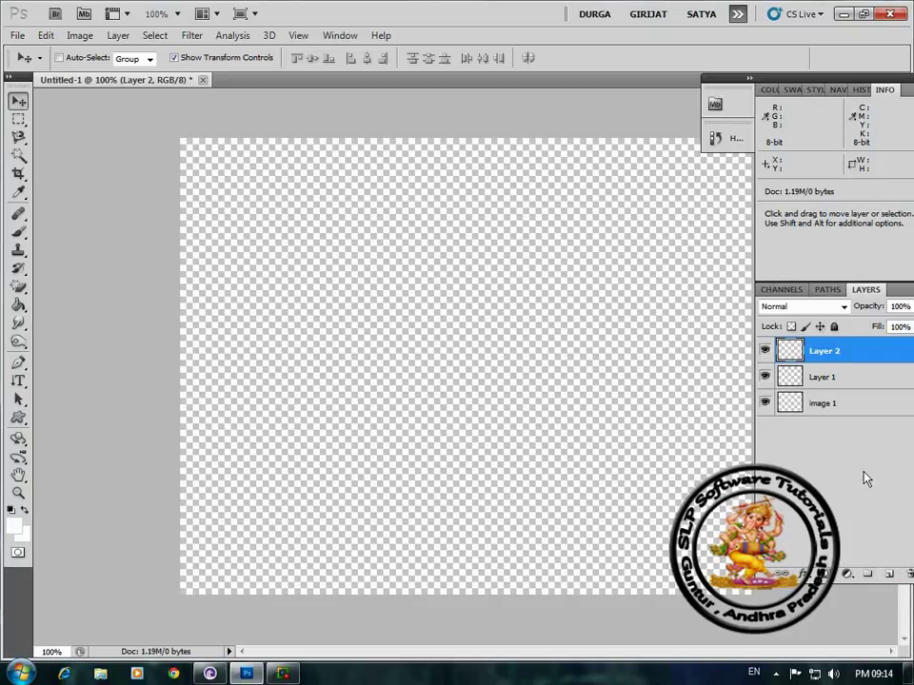
pyautogui.click(890, 575)
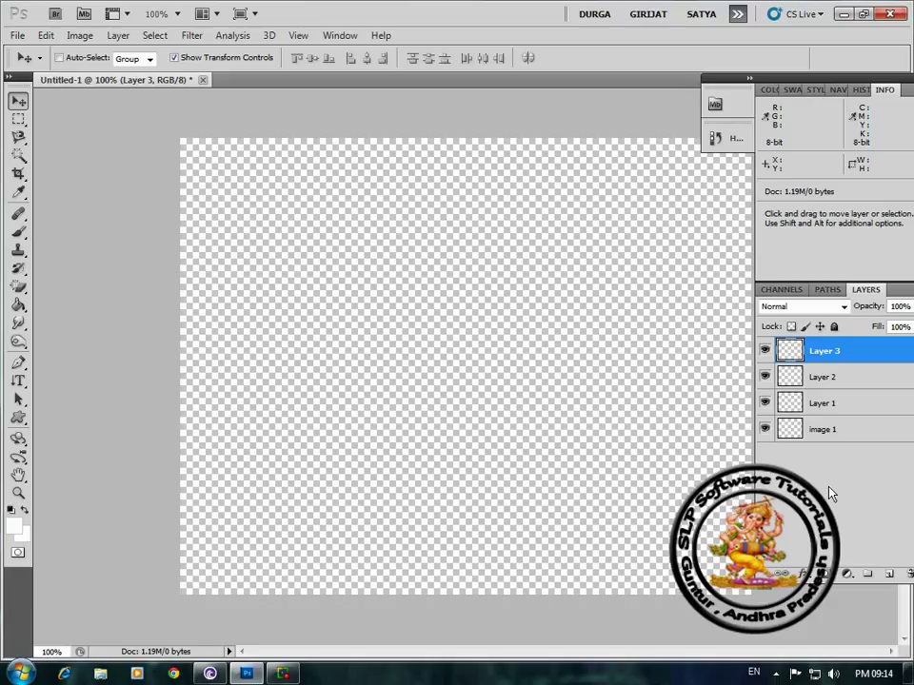
# Lock everything on Layer 3 and unlock it again
pyautogui.click(835, 328)
pyautogui.click(834, 328)
# Open the picture ATHADU25 from the heroswallpaper folder
pyautogui.click(17, 35)
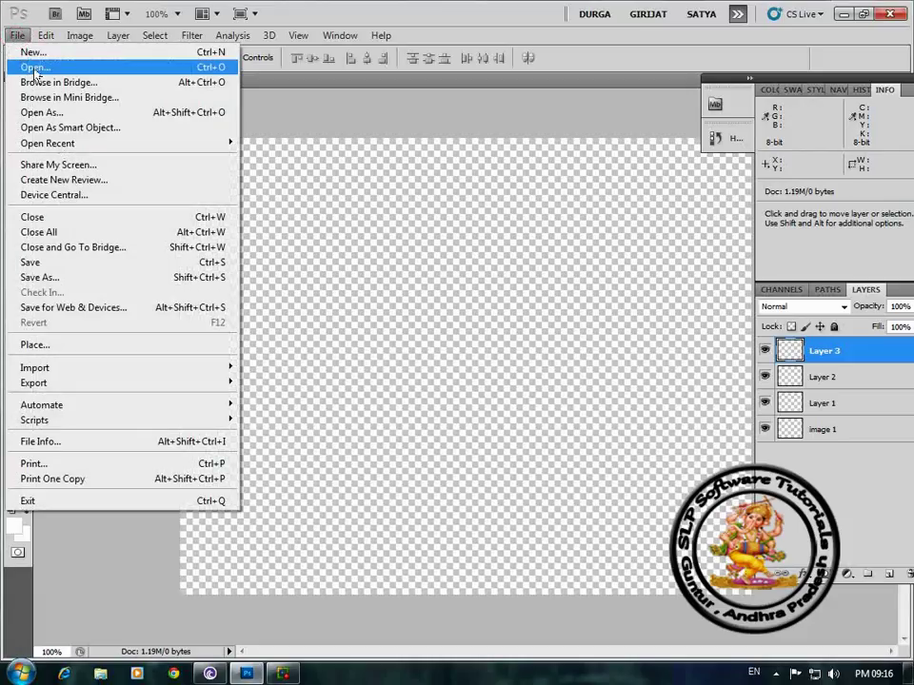
pyautogui.click(34, 69)
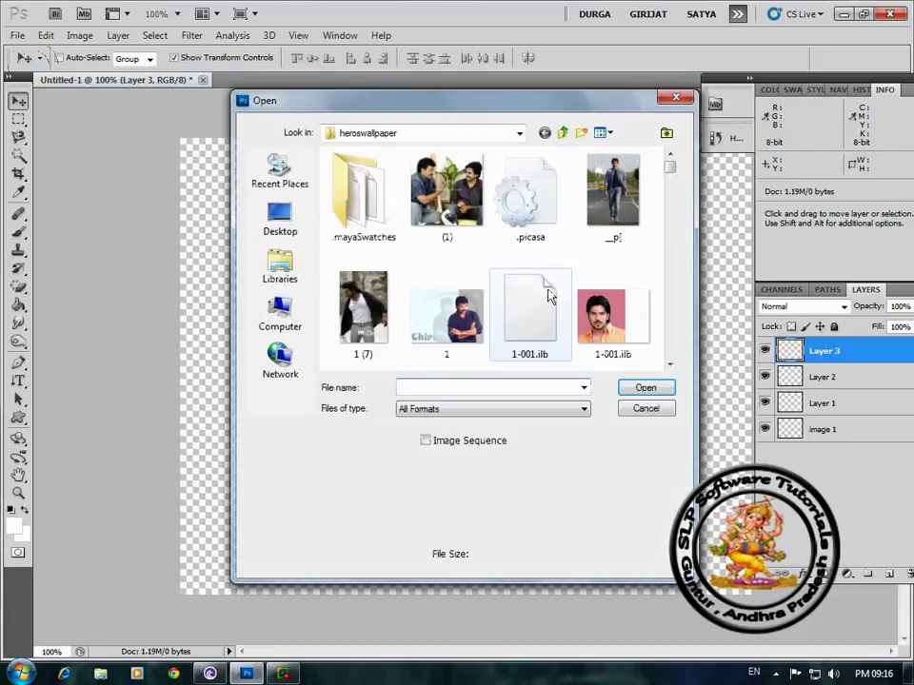
pyautogui.scroll(-10, 495, 276)
pyautogui.click(445, 262)
pyautogui.click(660, 388)
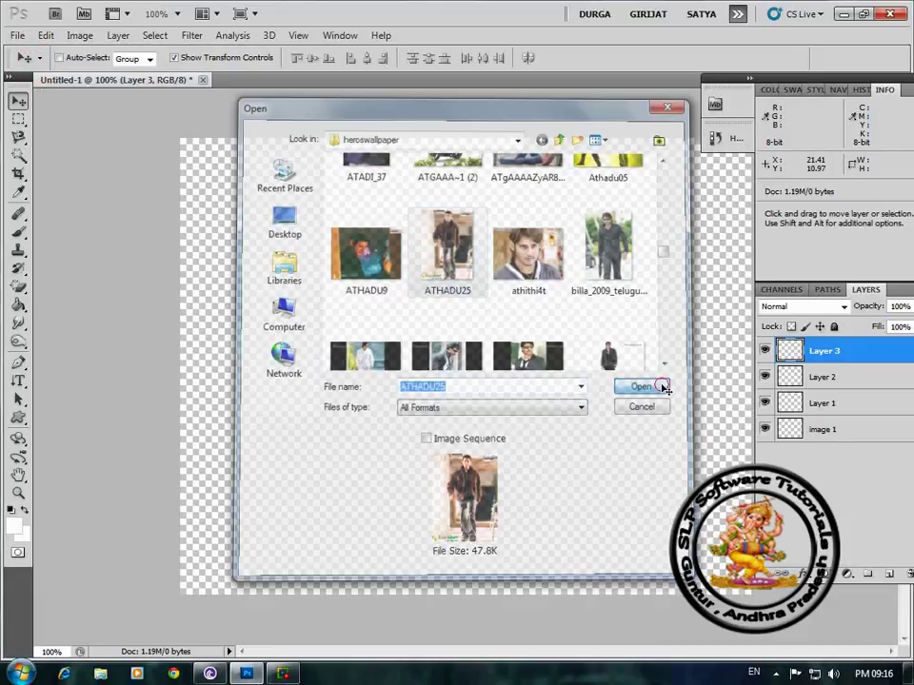
# Select the entire ATHADU25 picture with the Rectangular Marquee tool and copy it
pyautogui.click(19, 120)
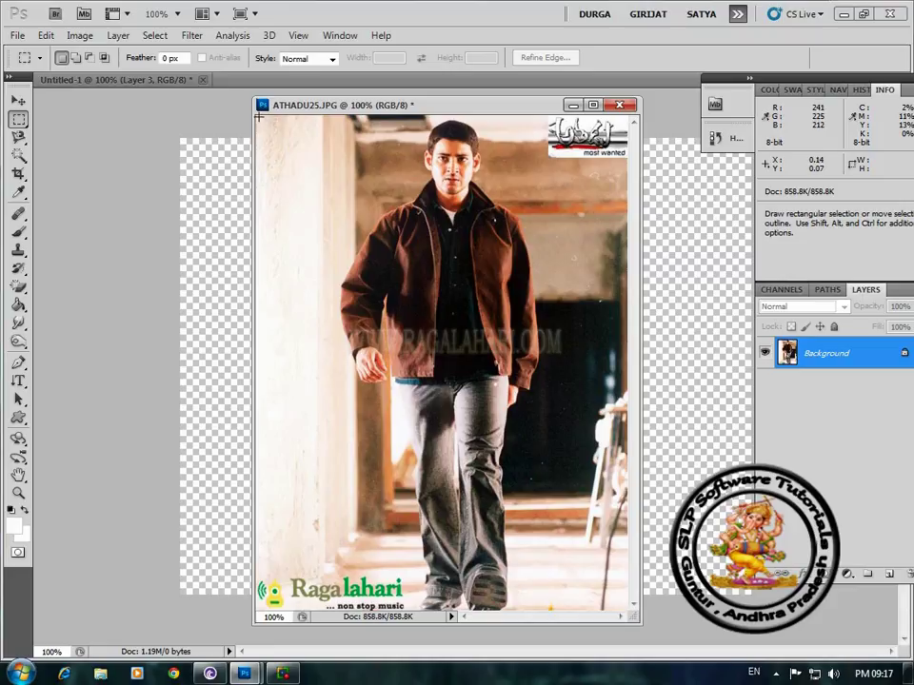
pyautogui.moveTo(257, 116); pyautogui.dragTo(630, 611)
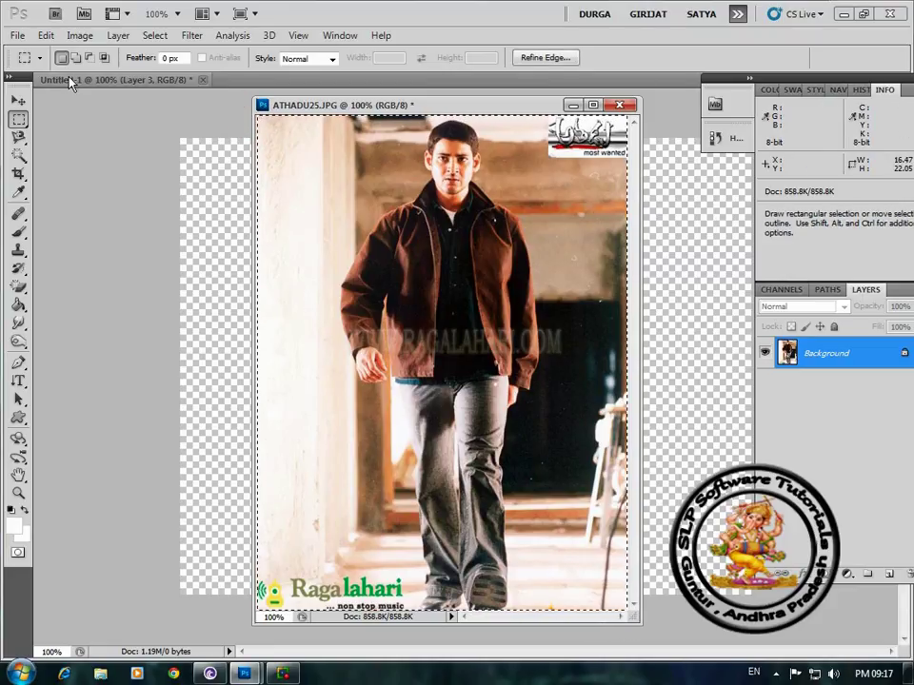
pyautogui.click(45, 35)
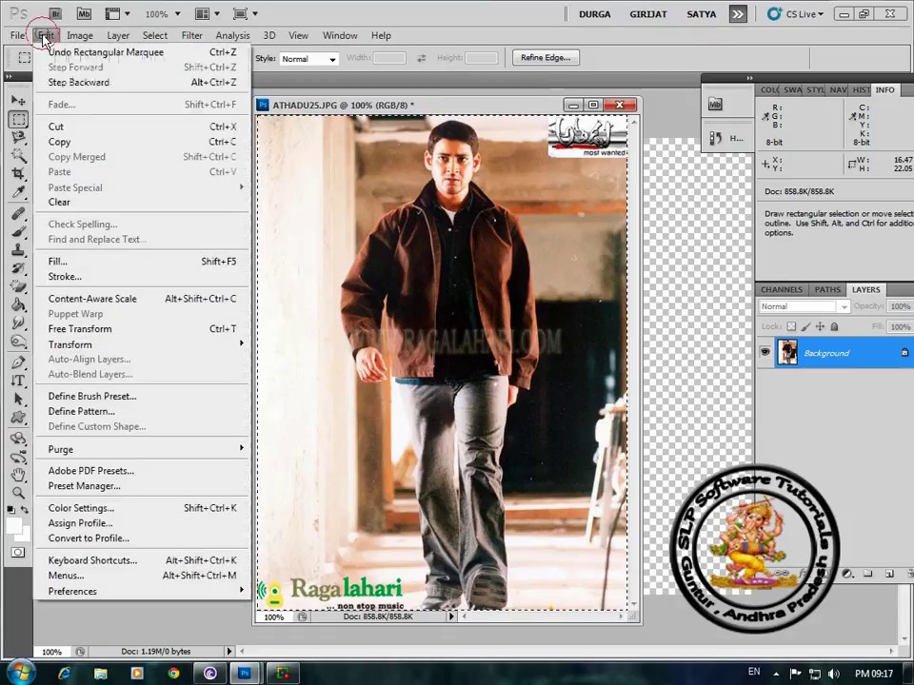
pyautogui.click(61, 141)
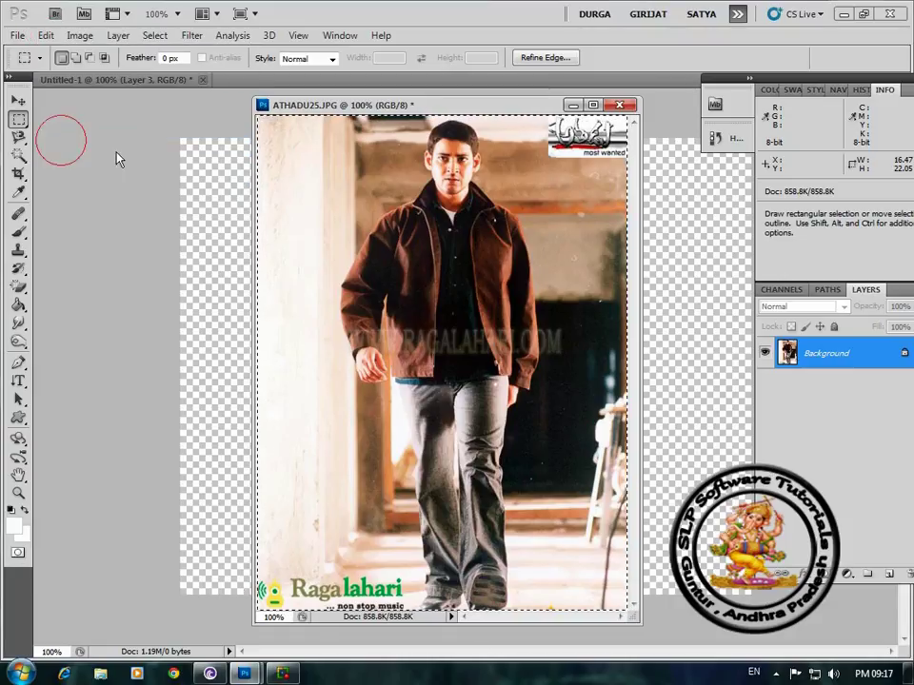
# Close the ATHADU25 picture and paste the copied image into the image 1 layer of Untitled-1
pyautogui.click(621, 106)
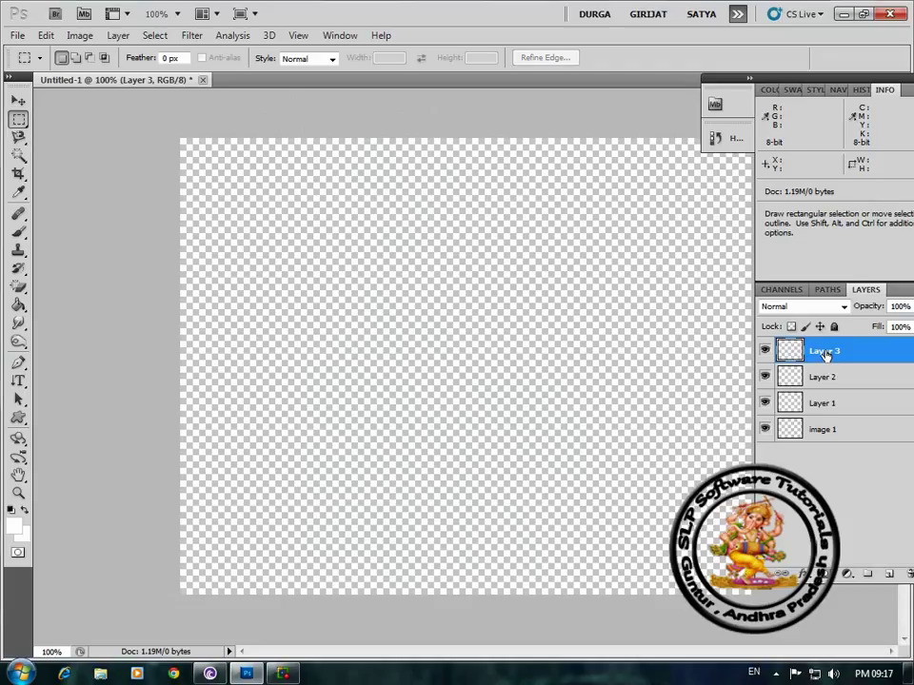
pyautogui.click(841, 435)
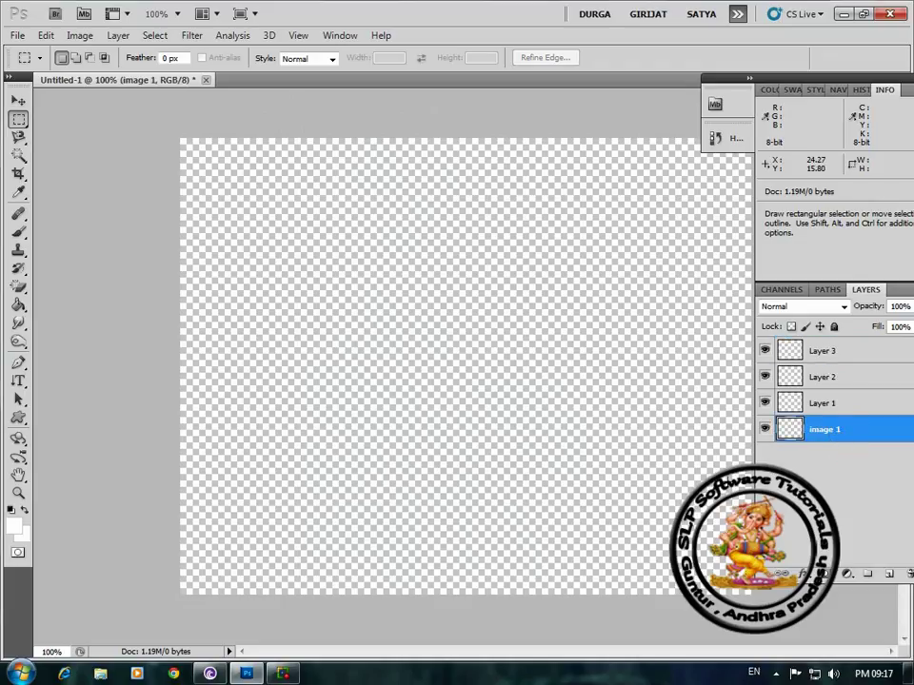
pyautogui.click(45, 35)
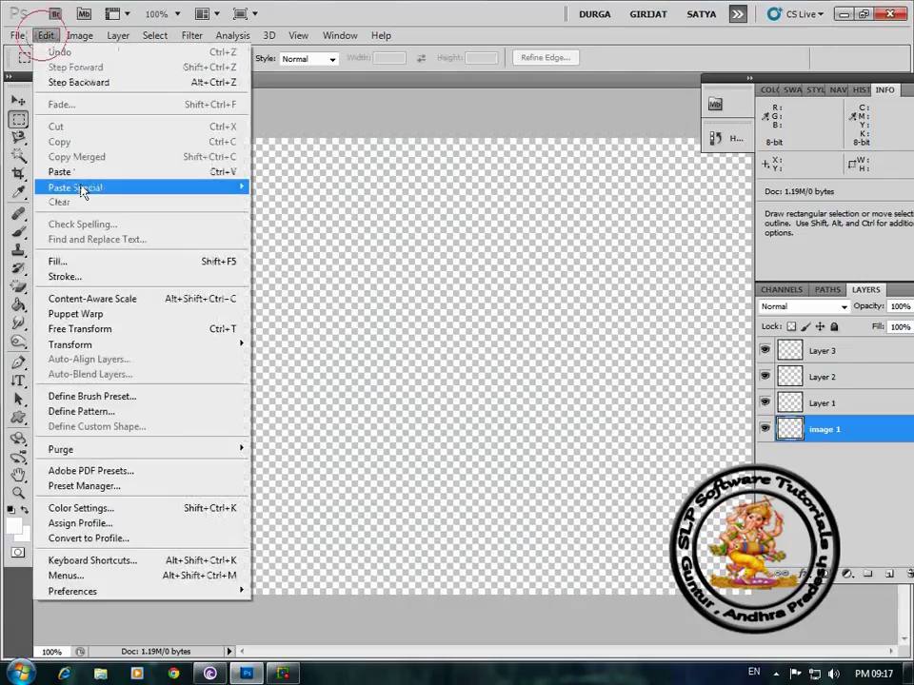
pyautogui.click(60, 170)
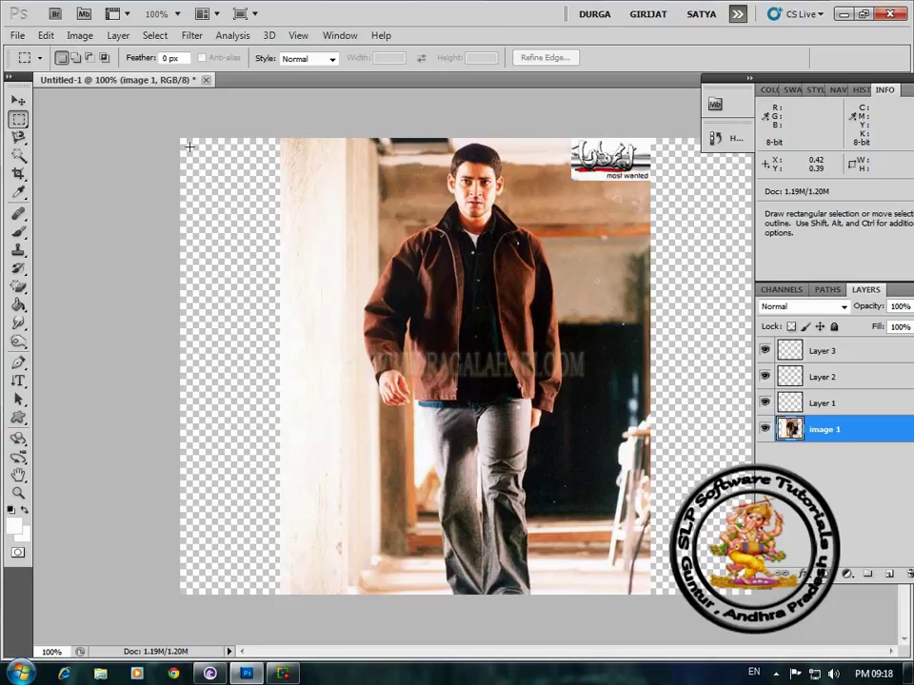
# Open the picture Chiranjeevi_6_1024 from the heroswallpaper folder
pyautogui.click(16, 35)
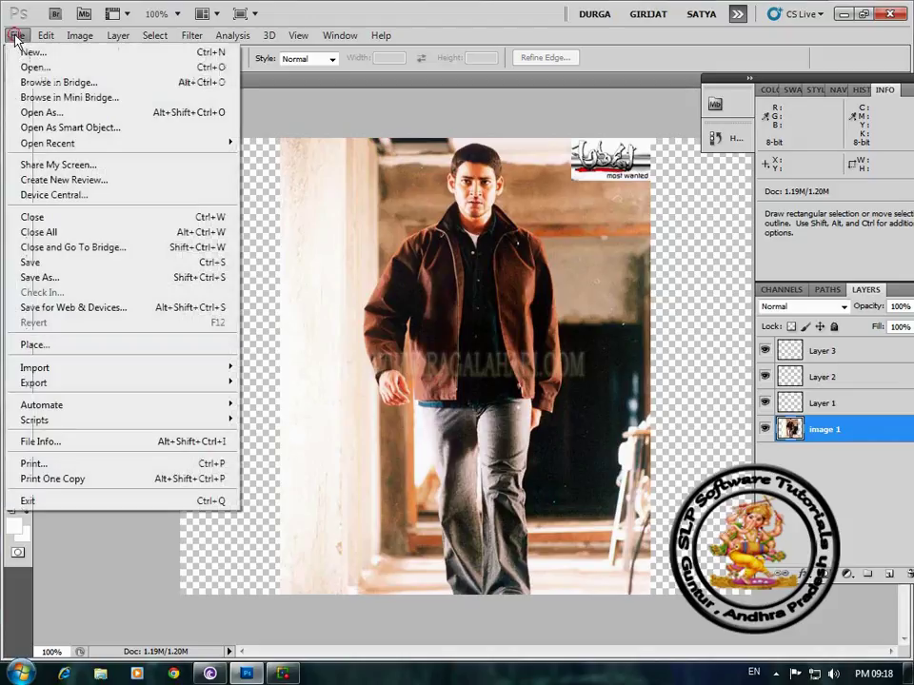
pyautogui.click(38, 68)
pyautogui.scroll(-5, 495, 257)
pyautogui.click(619, 305)
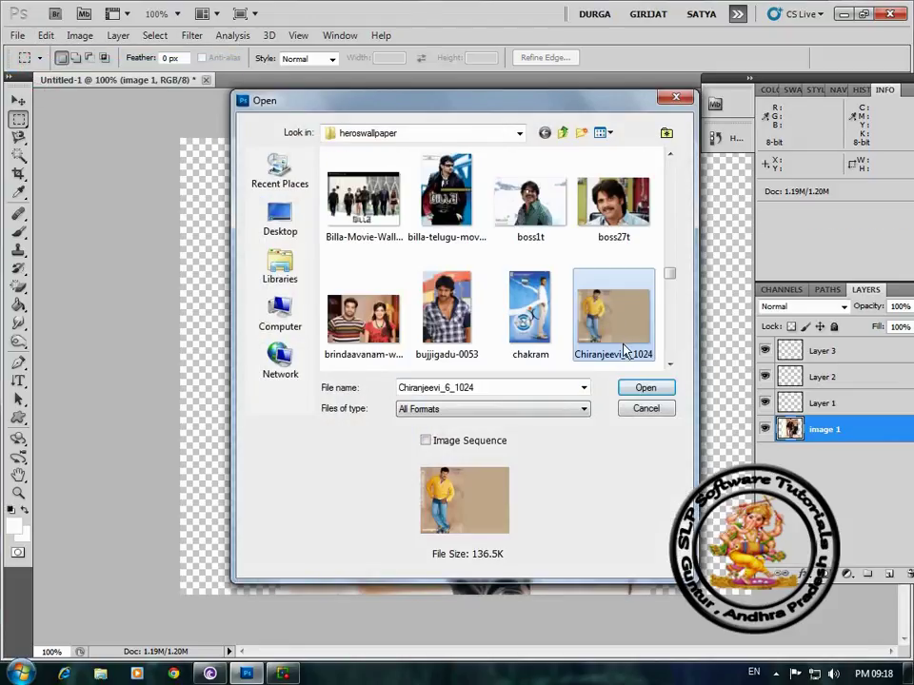
pyautogui.click(655, 387)
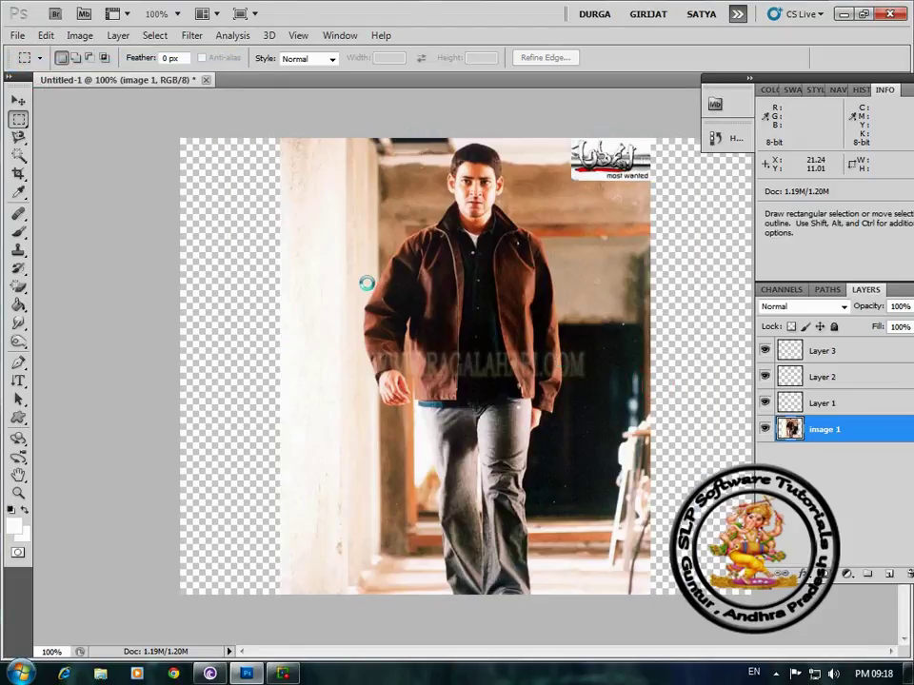
pyautogui.click(547, 329)
pyautogui.press('m')
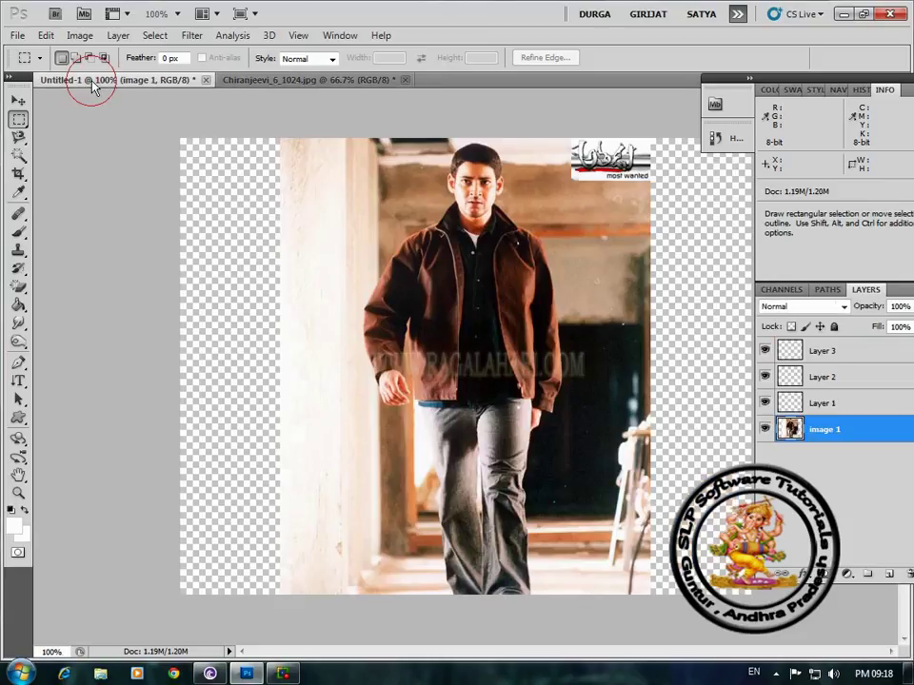
# Float the Chiranjeevi_6_1024 picture in its own window and copy it into Untitled-1 with the Move tool
pyautogui.click(91, 82)
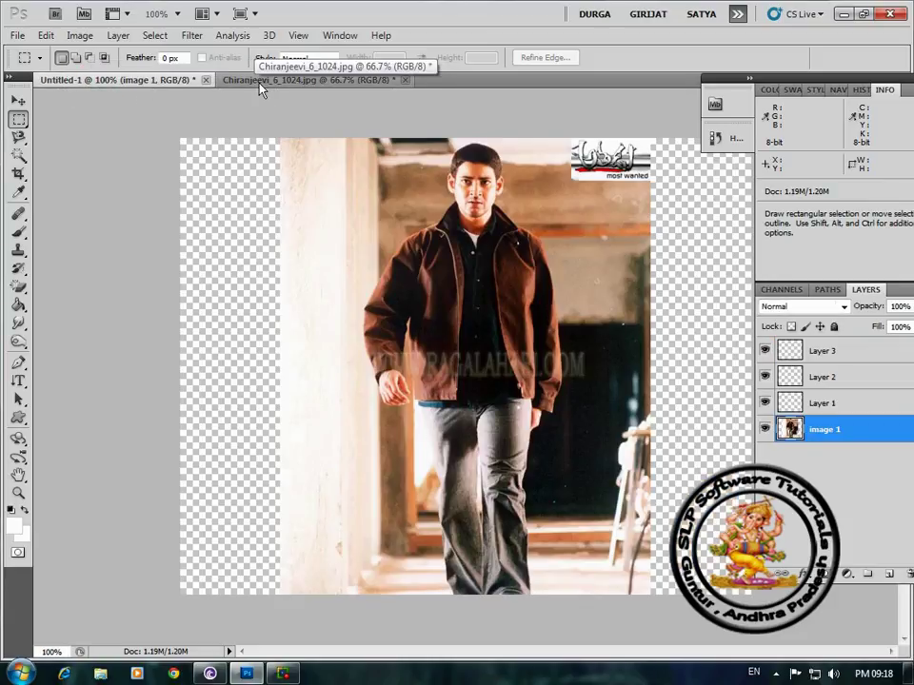
pyautogui.moveTo(261, 87); pyautogui.dragTo(497, 174)
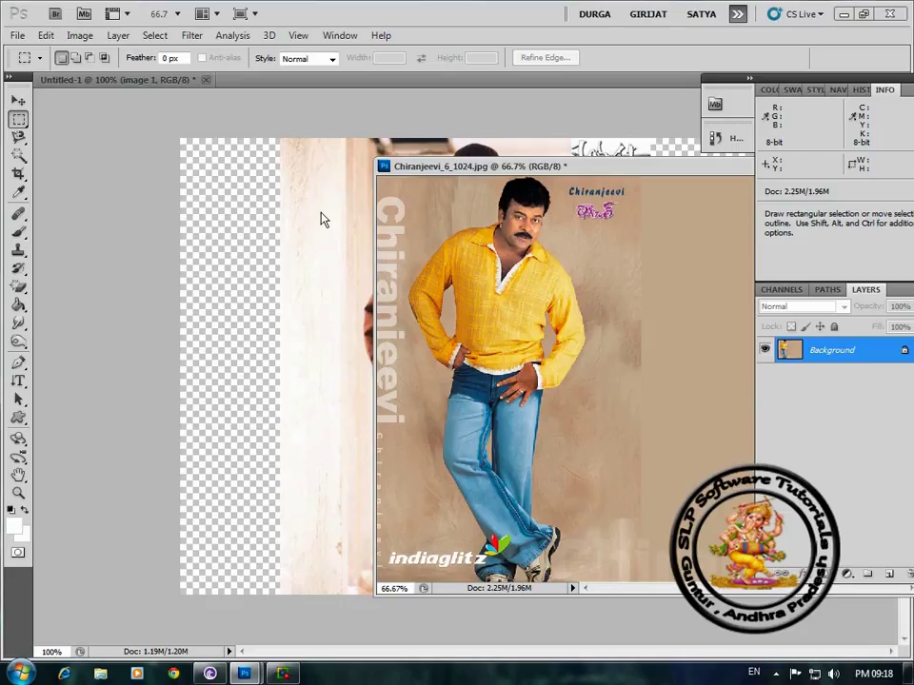
pyautogui.click(18, 99)
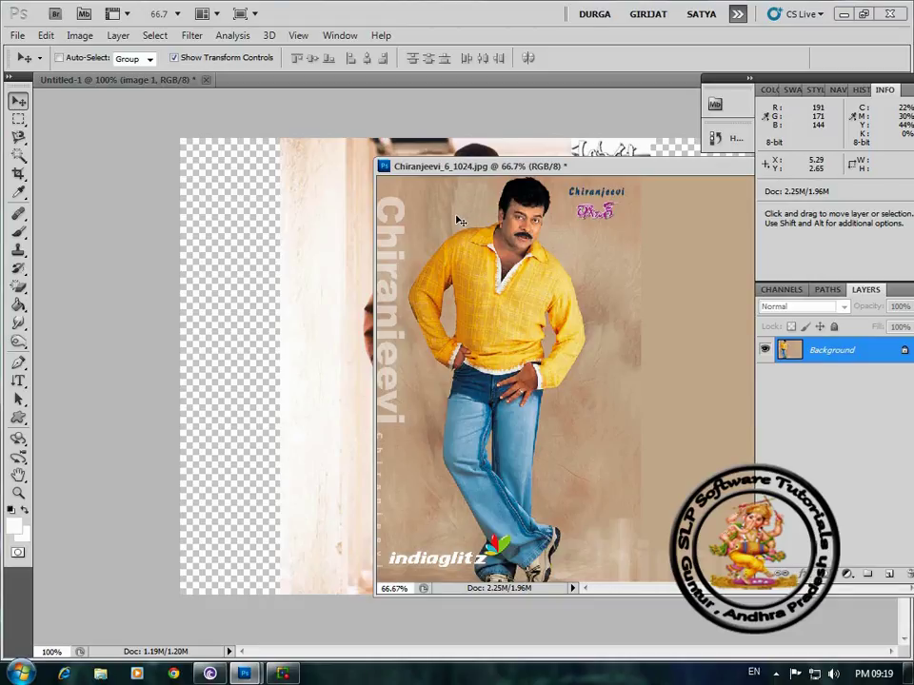
pyautogui.moveTo(458, 220); pyautogui.dragTo(297, 239)
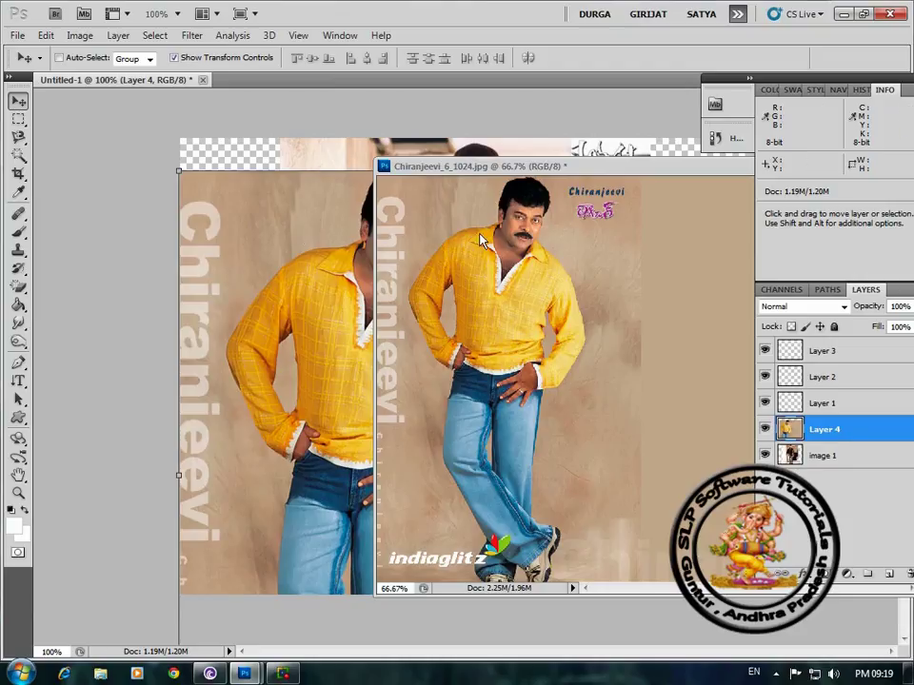
# Move the floating Chiranjeevi_6_1024 window off the pasted picture and close it
pyautogui.moveTo(492, 174); pyautogui.dragTo(309, 320)
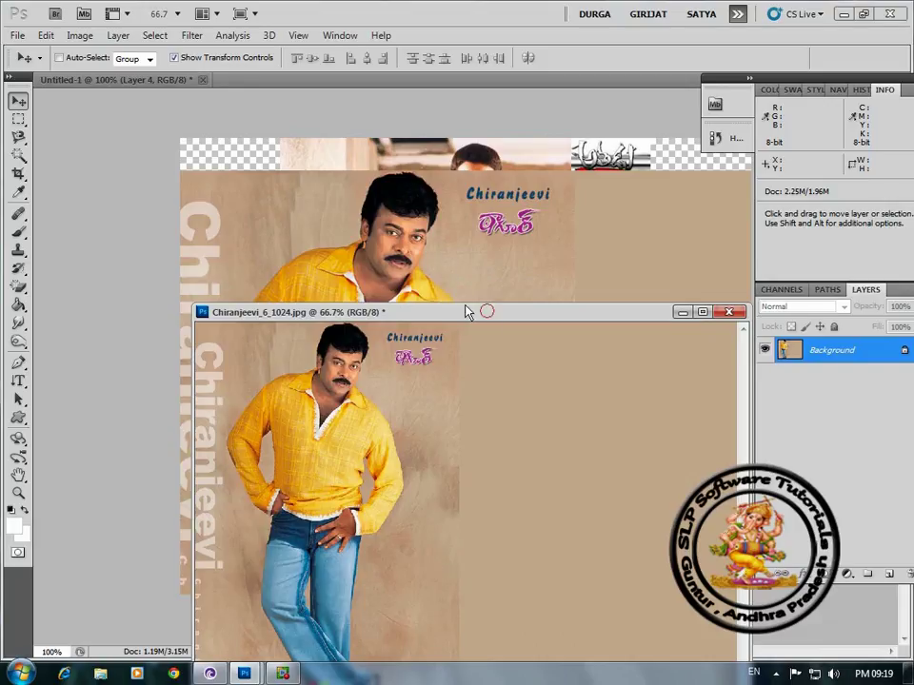
pyautogui.moveTo(467, 310); pyautogui.dragTo(389, 207)
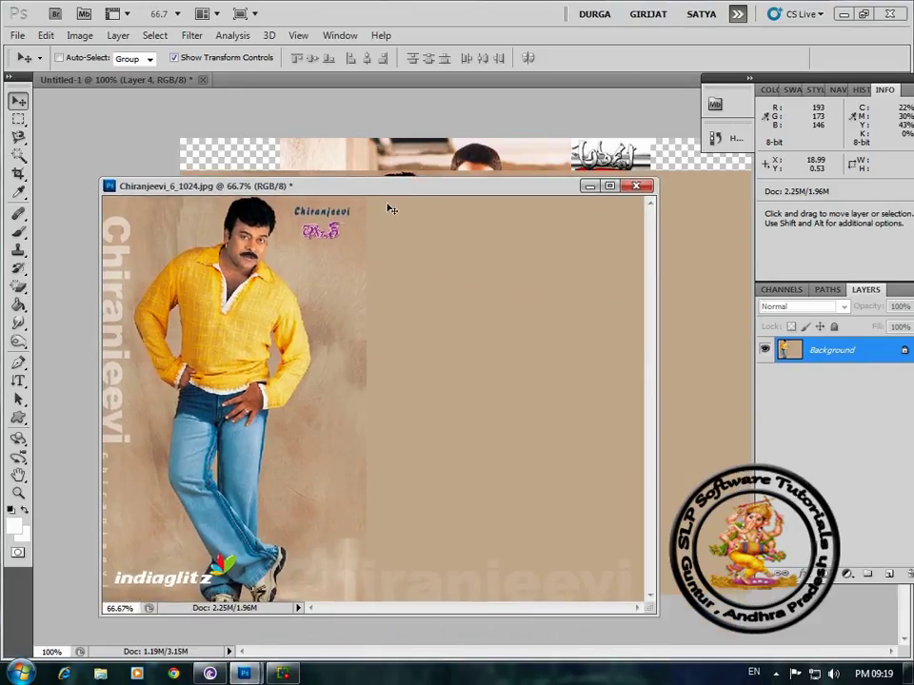
pyautogui.click(636, 186)
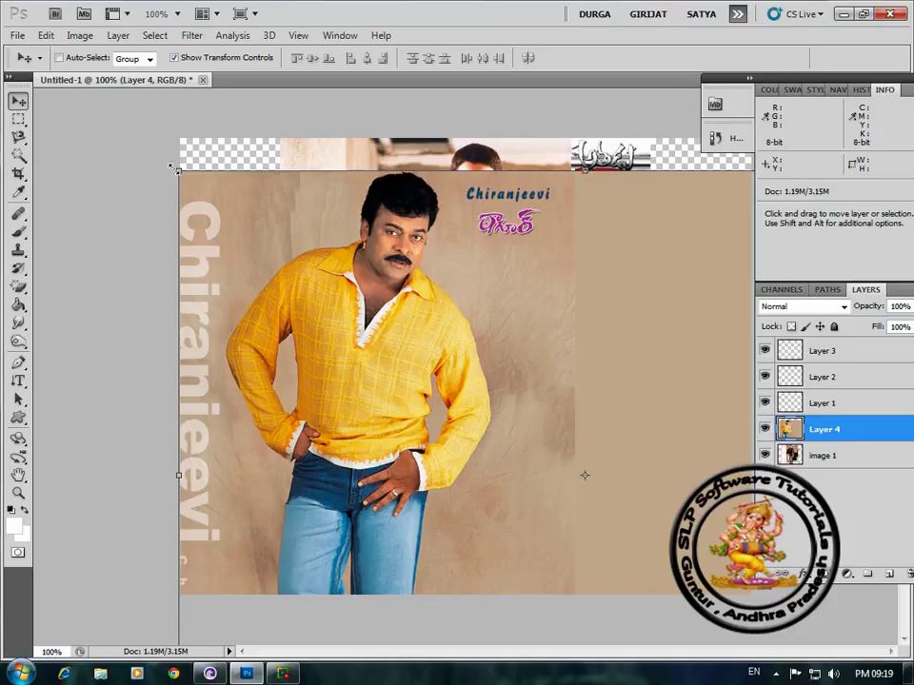
# Scale Layer 4 to about 44.8% width and 74.9% height, fitted to the canvas's full height at its left edge
pyautogui.moveTo(174, 169); pyautogui.dragTo(418, 342)
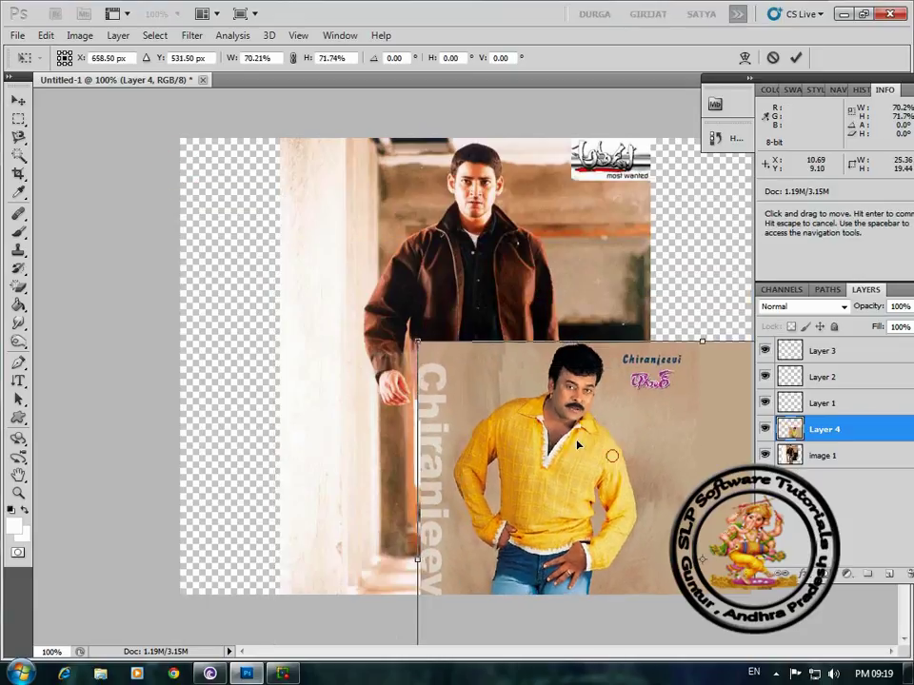
pyautogui.moveTo(576, 444); pyautogui.dragTo(221, 272)
pyautogui.moveTo(63, 169); pyautogui.dragTo(180, 137)
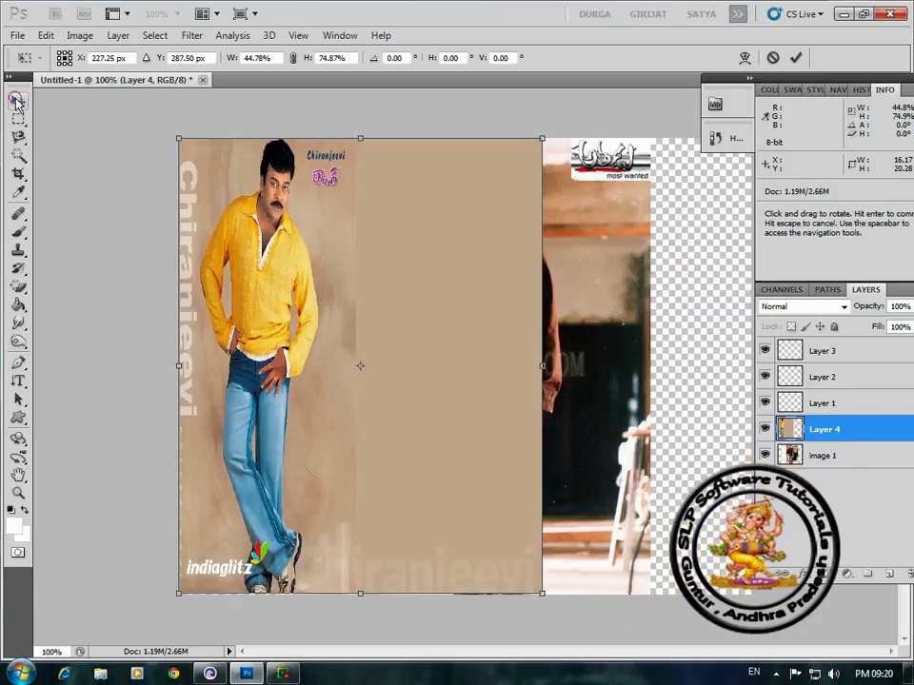
pyautogui.click(16, 101)
pyautogui.press('Return')
# Place the picture __p[ from the heroswallpaper folder into Untitled-1
pyautogui.click(17, 35)
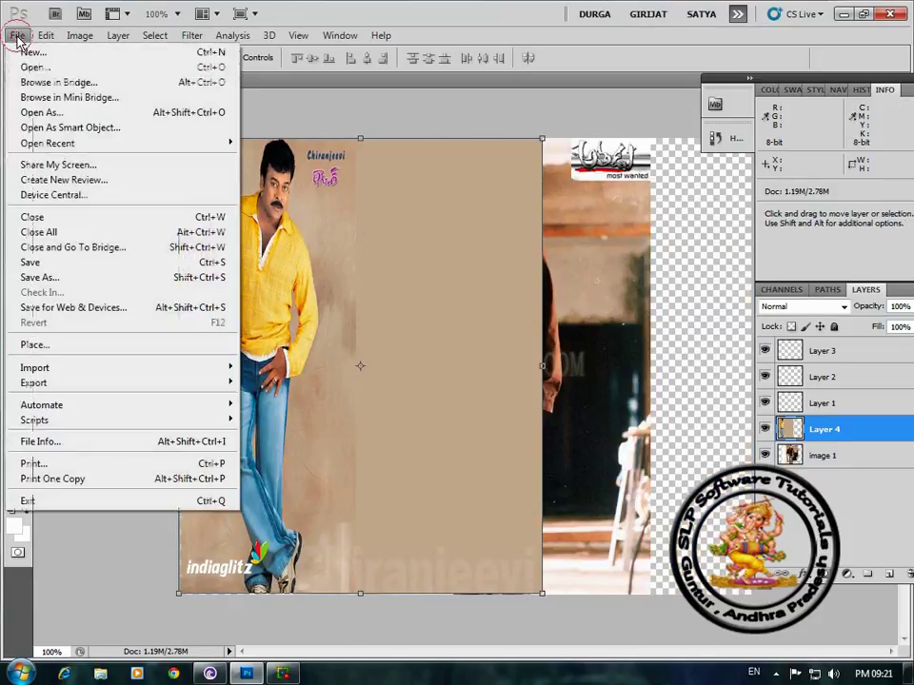
pyautogui.click(45, 345)
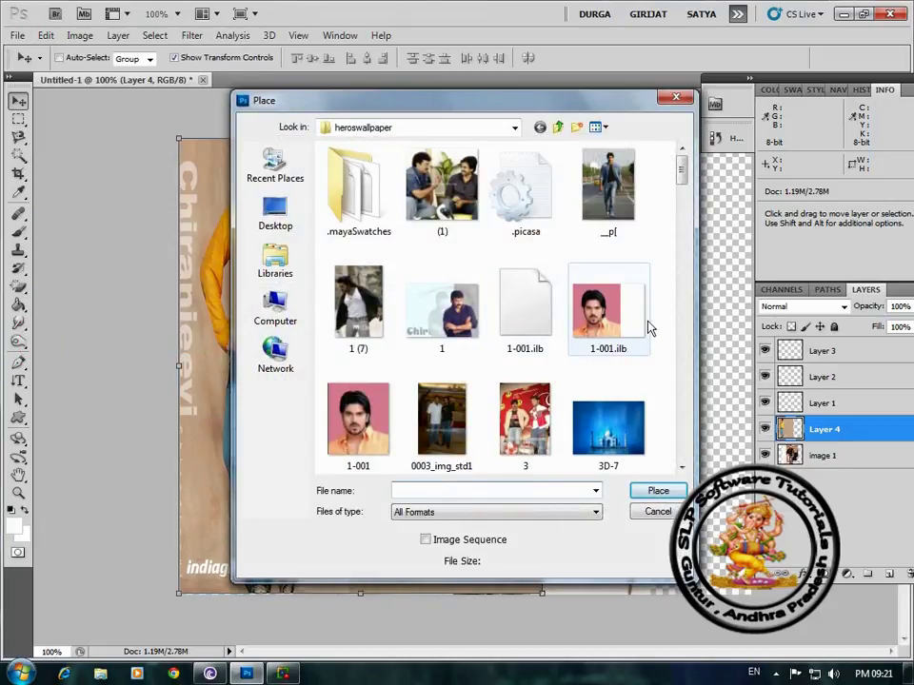
pyautogui.moveTo(681, 177)
pyautogui.mouseDown()
pyautogui.moveTo(688, 250)
pyautogui.moveTo(684, 172)
pyautogui.mouseUp()
pyautogui.click(641, 198)
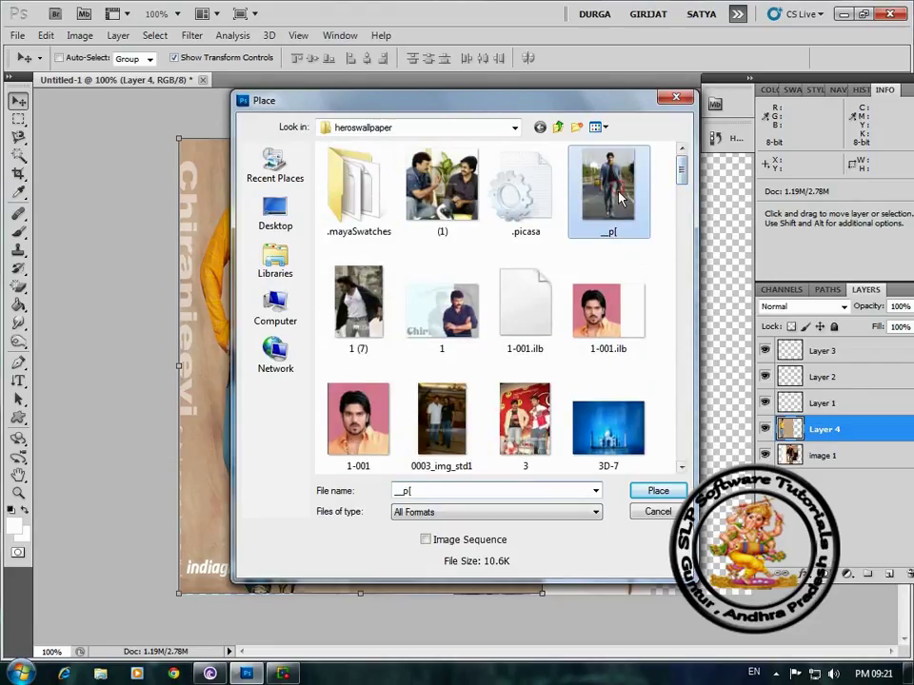
pyautogui.click(658, 492)
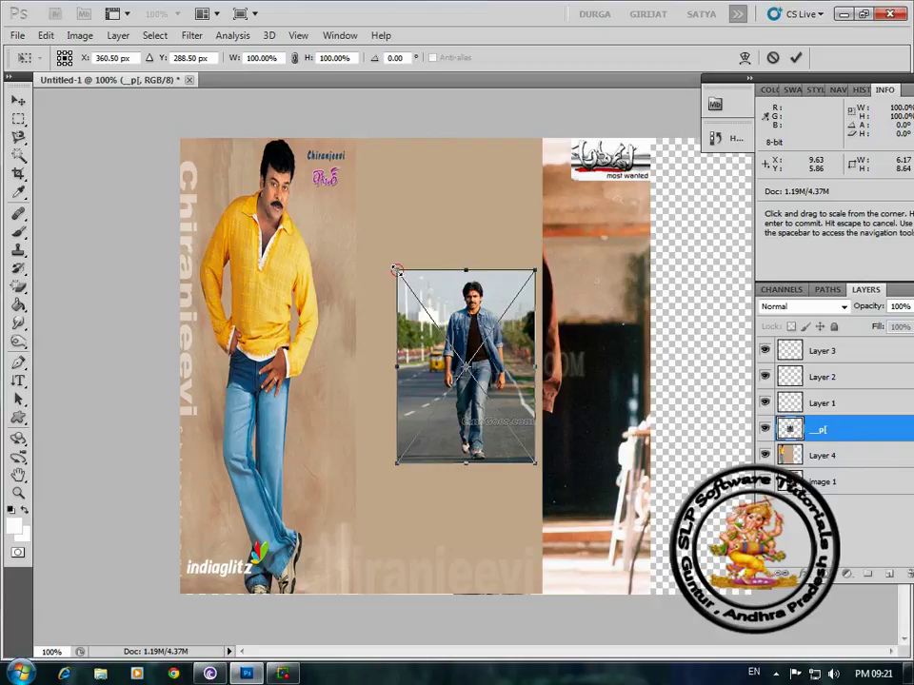
# Scale the placed __p[ picture to about 196% width and 234.7% height, commit it, and shift it down and slightly right
pyautogui.moveTo(396, 271); pyautogui.dragTo(344, 138)
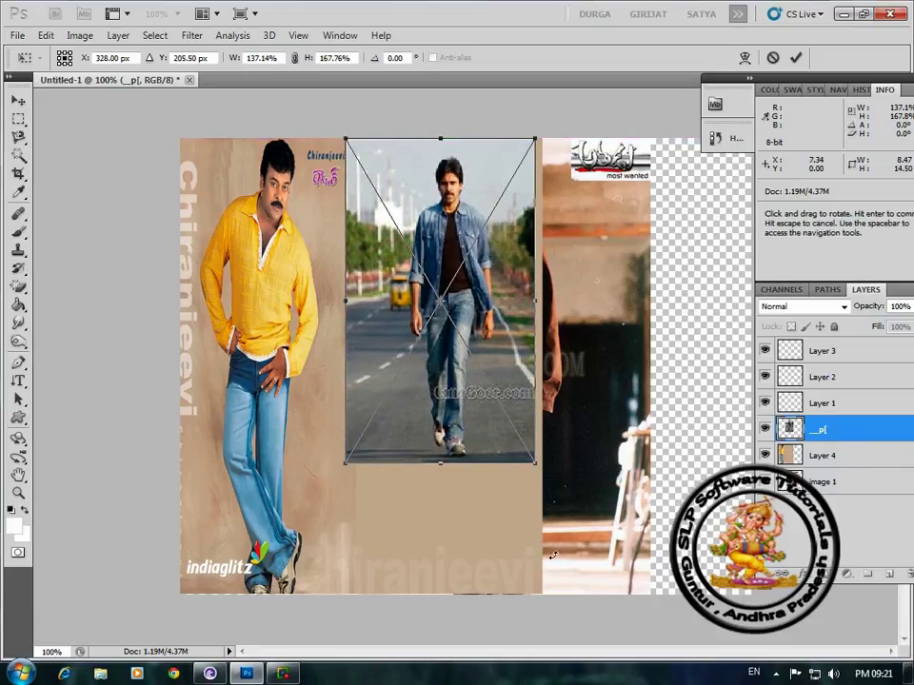
pyautogui.moveTo(535, 463); pyautogui.dragTo(606, 591)
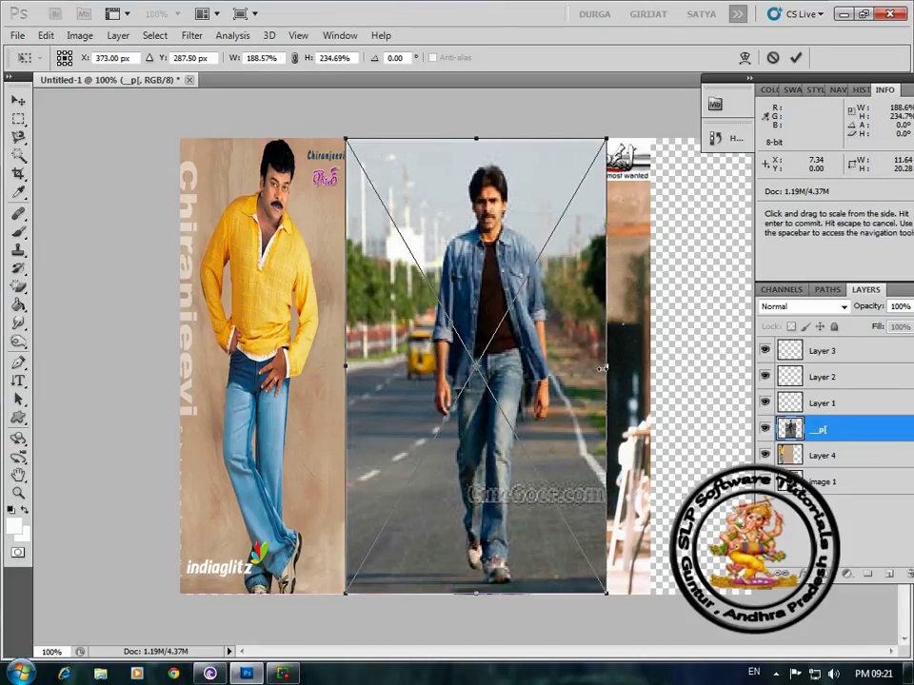
pyautogui.moveTo(608, 367); pyautogui.dragTo(617, 367)
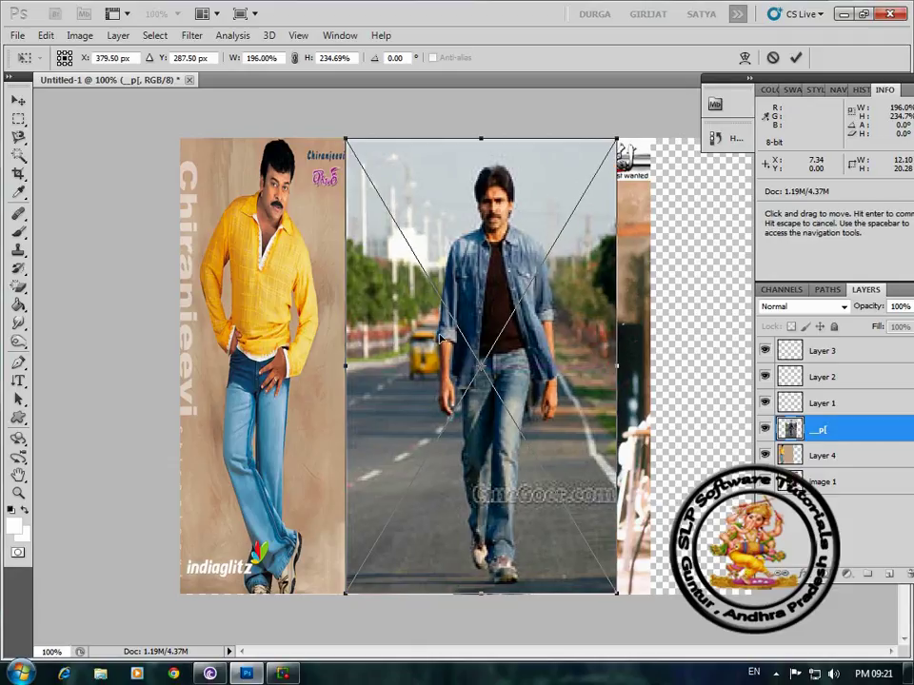
pyautogui.click(18, 99)
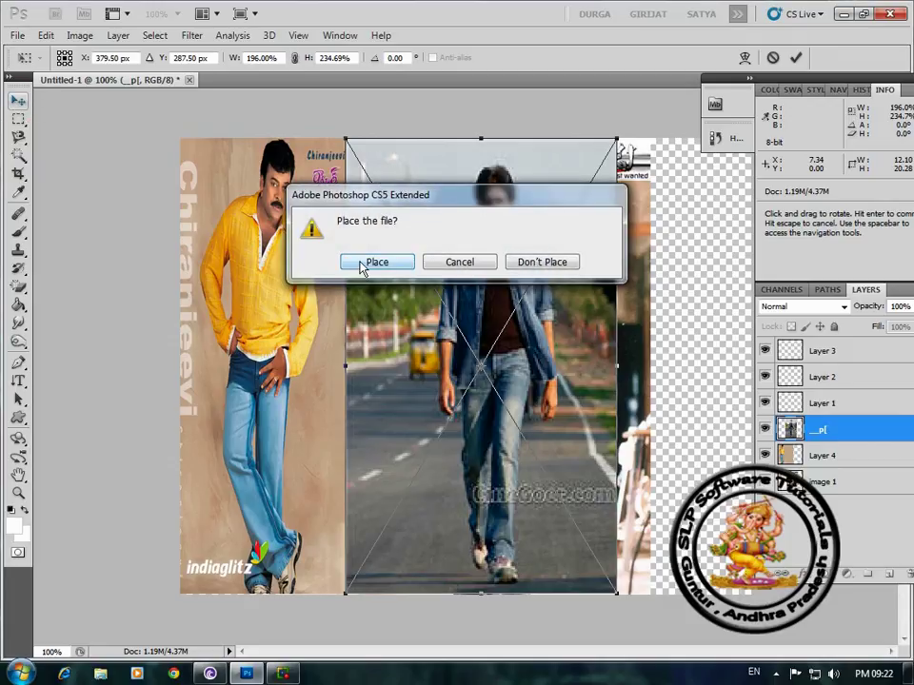
pyautogui.click(356, 264)
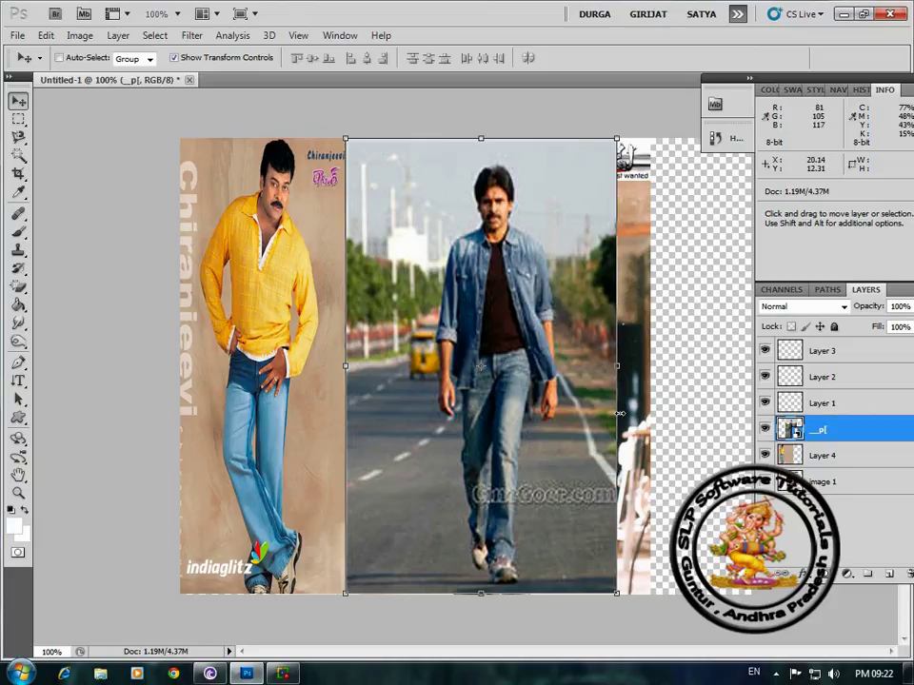
pyautogui.moveTo(544, 345); pyautogui.dragTo(572, 466)
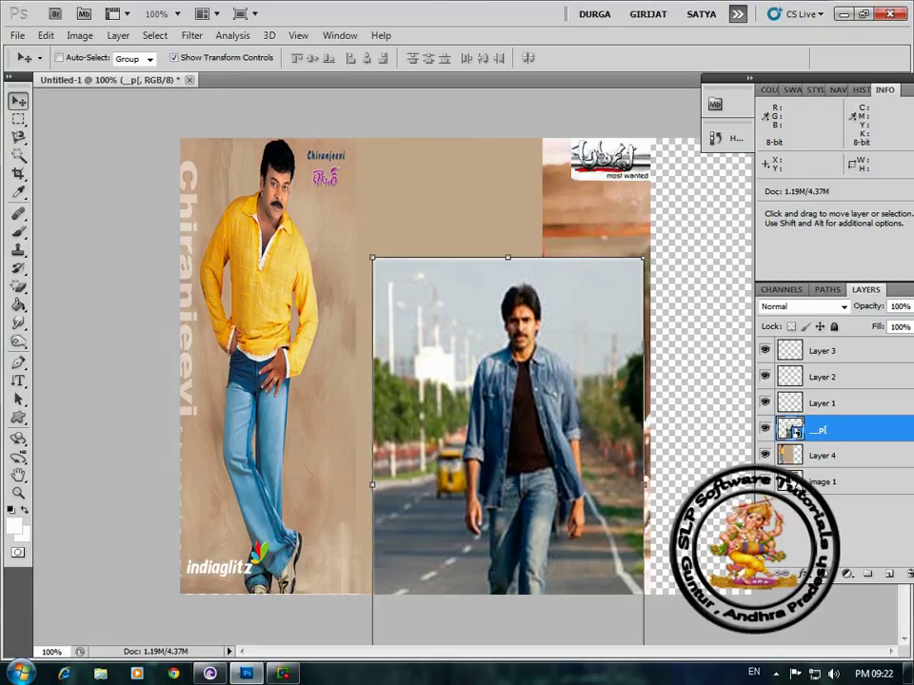
# Hide the __p[ layer and Layer 4, and show both again
pyautogui.click(766, 431)
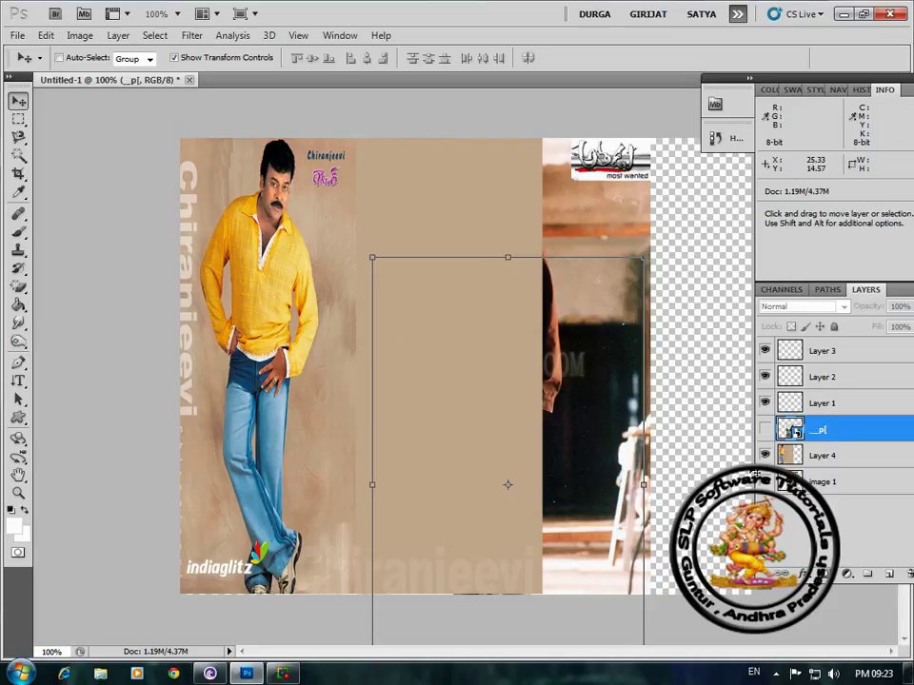
pyautogui.click(765, 457)
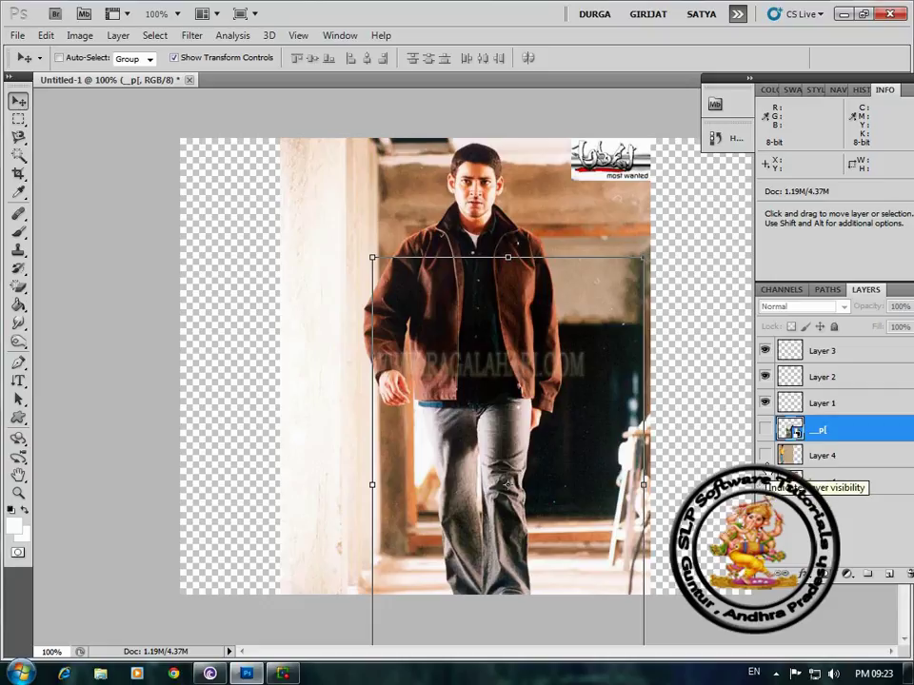
pyautogui.click(766, 456)
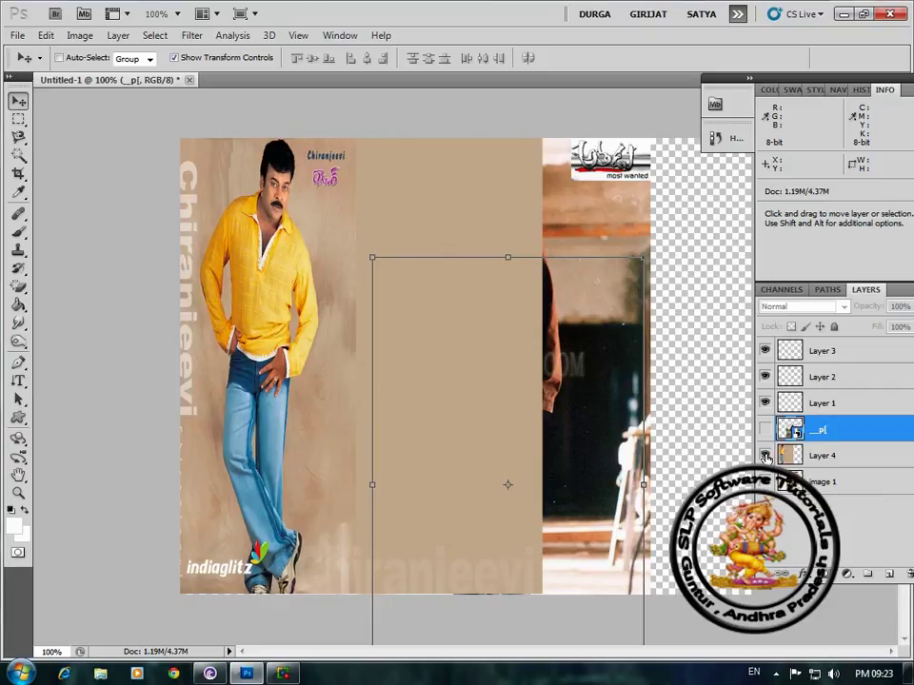
pyautogui.click(766, 429)
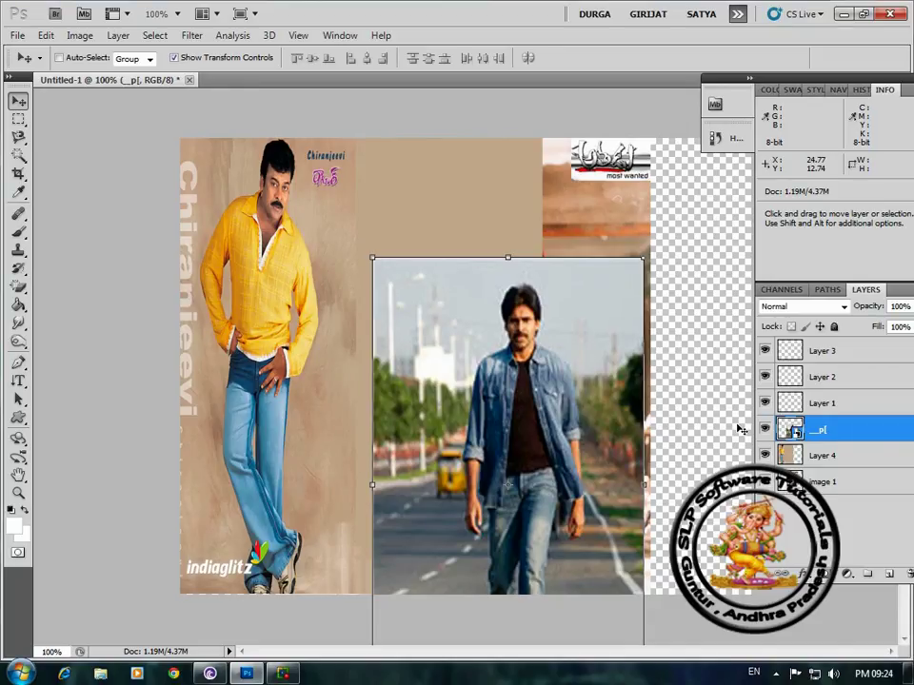
# Delete the empty layers Layer 1, Layer 2 and Layer 3
pyautogui.click(835, 406)
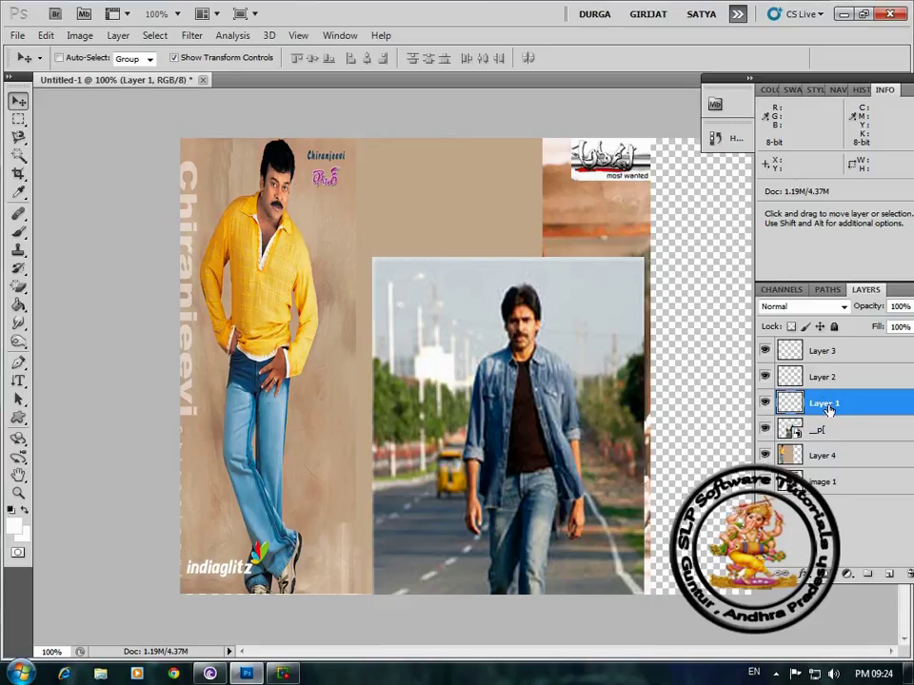
pyautogui.click(908, 574)
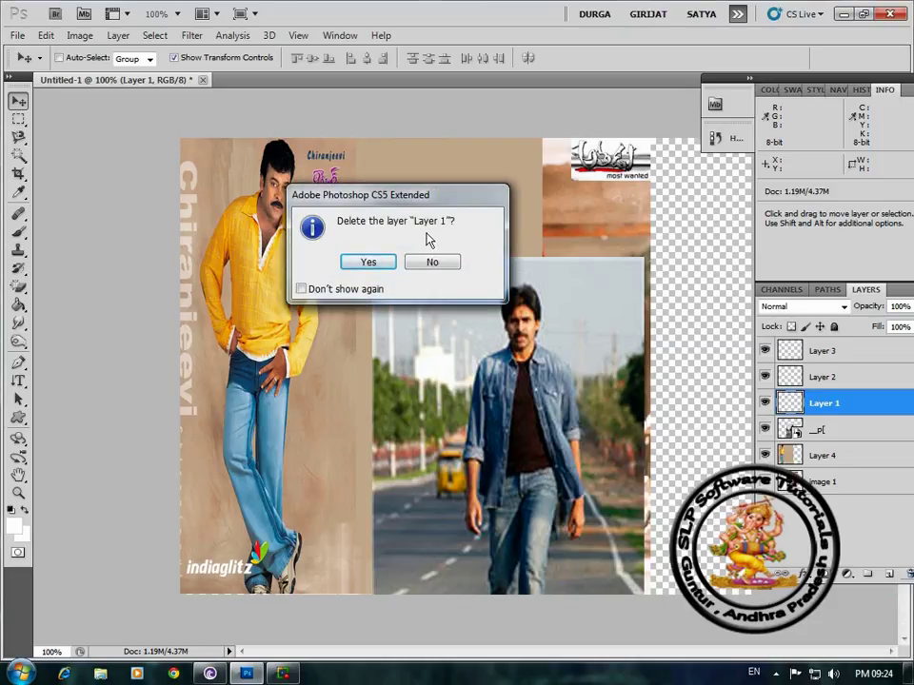
pyautogui.click(365, 262)
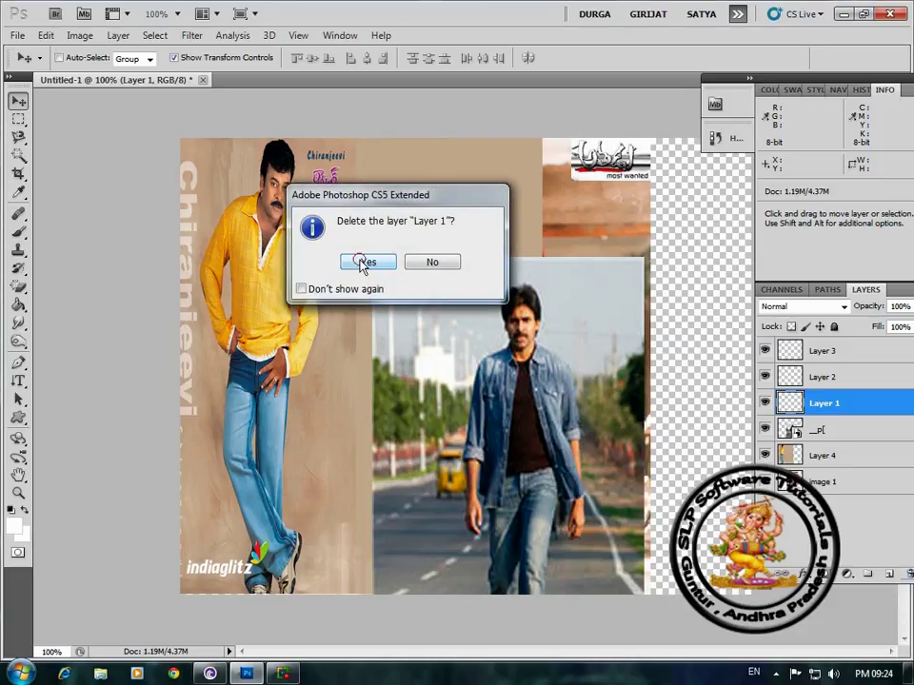
pyautogui.click(797, 379)
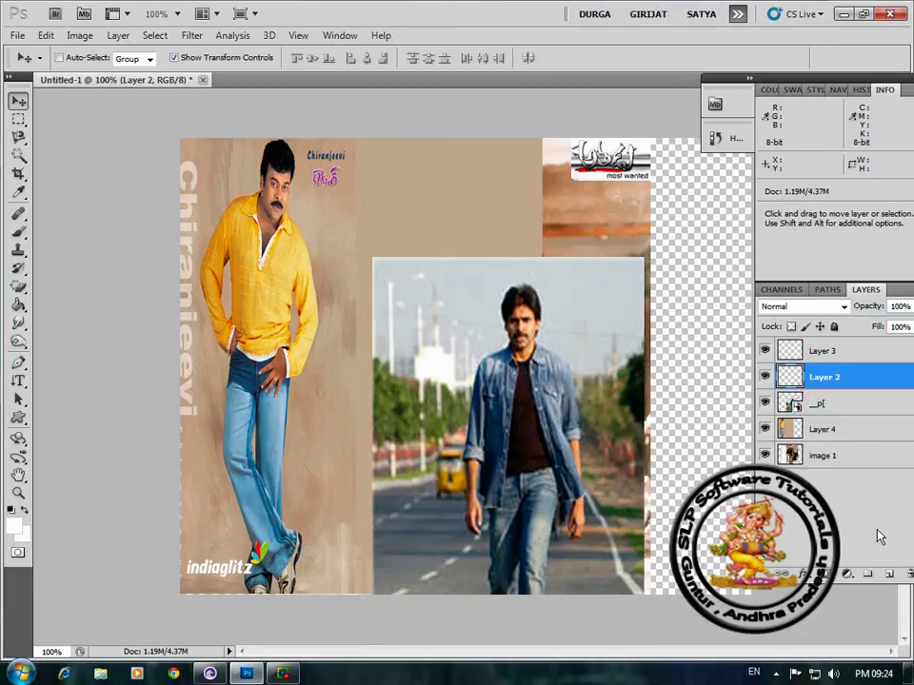
pyautogui.click(909, 574)
pyautogui.click(367, 260)
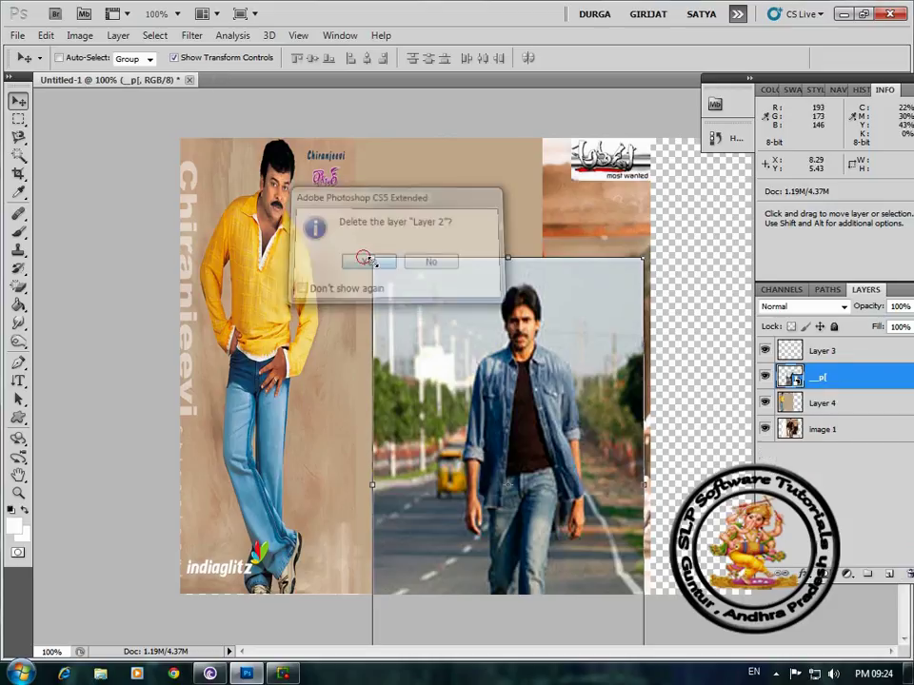
pyautogui.click(822, 352)
pyautogui.click(909, 574)
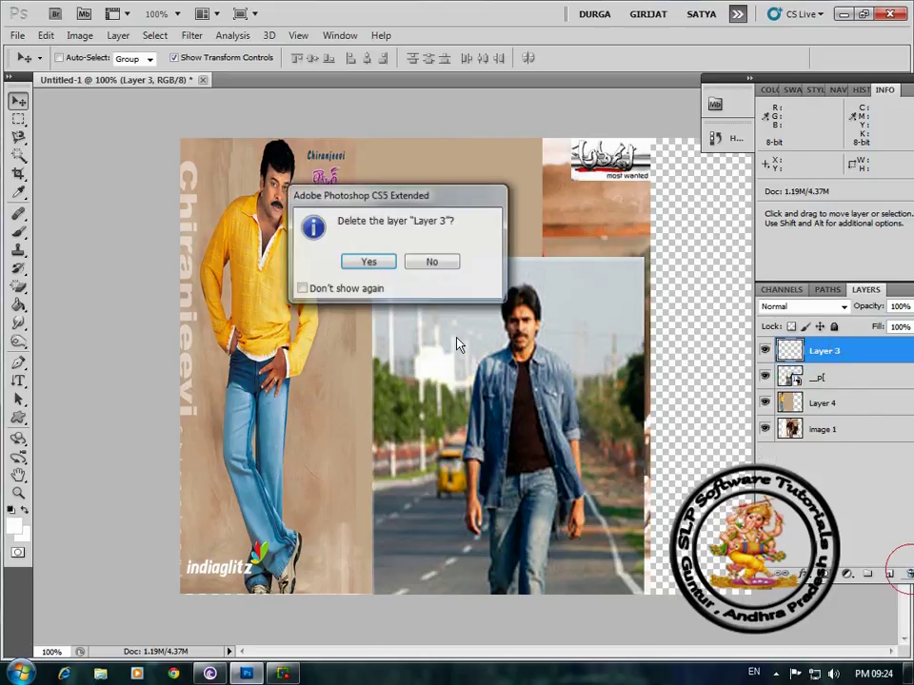
pyautogui.click(369, 261)
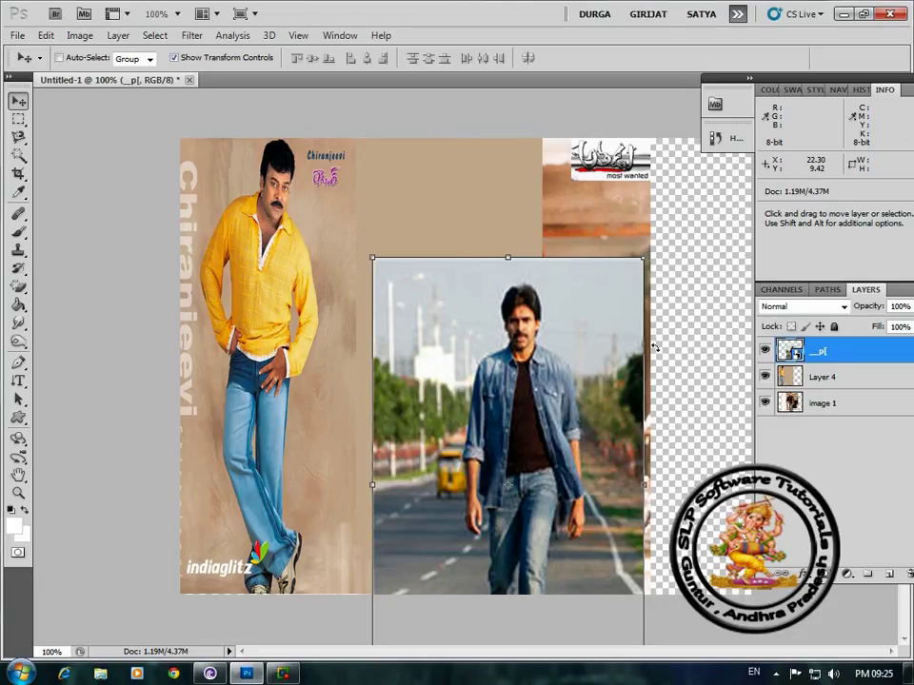
# Move the __p[ picture up and slightly left so it nearly spans the canvas height beside the yellow-shirt figure
pyautogui.moveTo(583, 326); pyautogui.dragTo(564, 228)
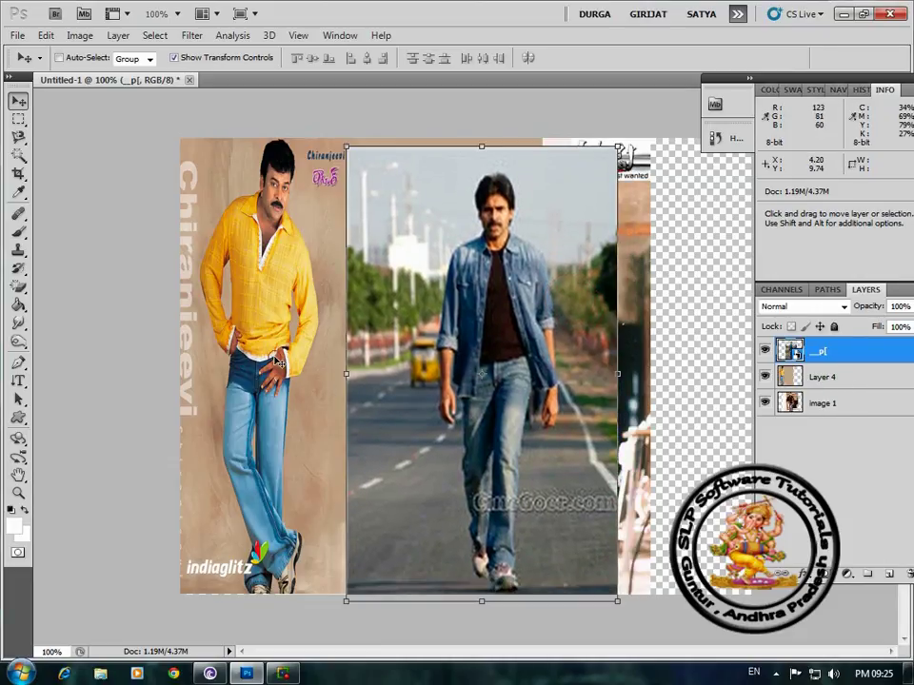
# Shift the Layer 4 picture slightly right and move the image 1 picture right until it nearly reaches the canvas's right edge
pyautogui.click(824, 377)
pyautogui.moveTo(243, 299)
pyautogui.mouseDown()
pyautogui.moveTo(238, 329)
pyautogui.moveTo(238, 303)
pyautogui.moveTo(252, 298)
pyautogui.mouseUp()
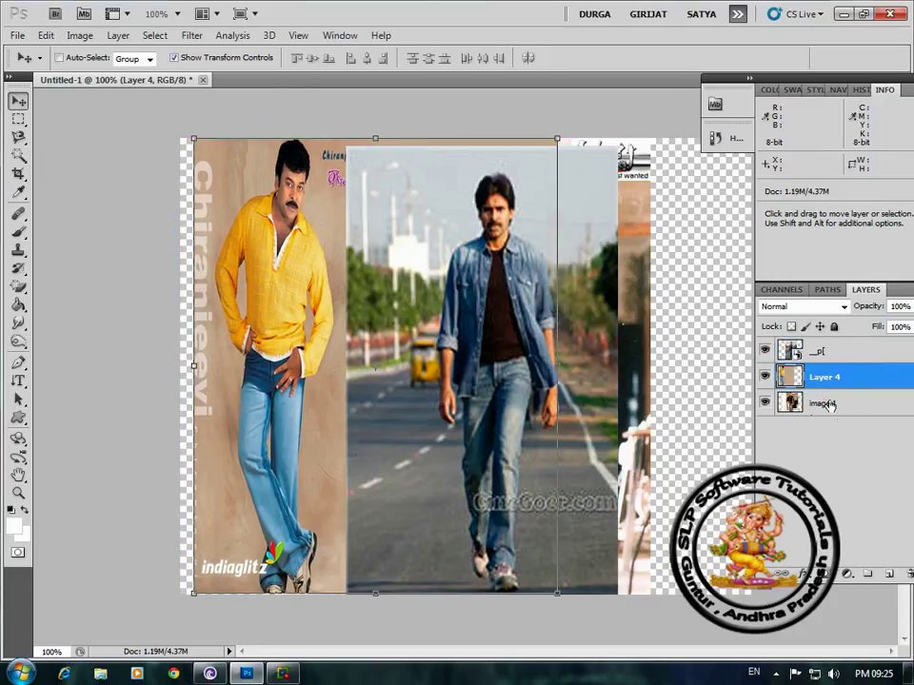
pyautogui.click(825, 404)
pyautogui.moveTo(635, 259); pyautogui.dragTo(732, 261)
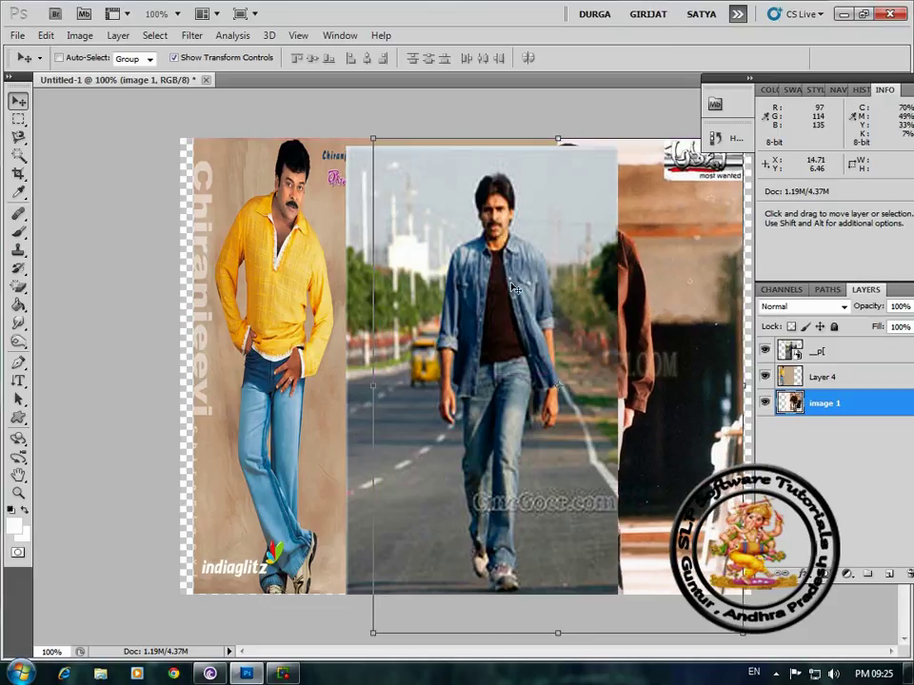
pyautogui.moveTo(512, 288)
pyautogui.mouseDown()
pyautogui.moveTo(528, 285)
pyautogui.moveTo(510, 280)
pyautogui.mouseUp()
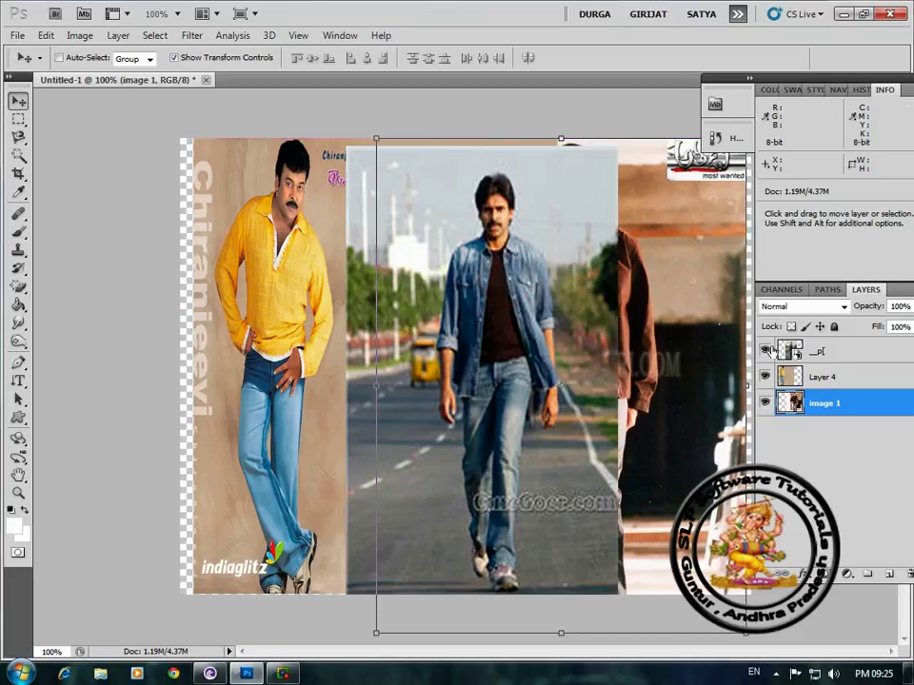
# Bring the image 1 layer above __p[ and Layer 4, and shift its picture down and slightly left
pyautogui.doubleClick(834, 404)
pyautogui.press('Return')
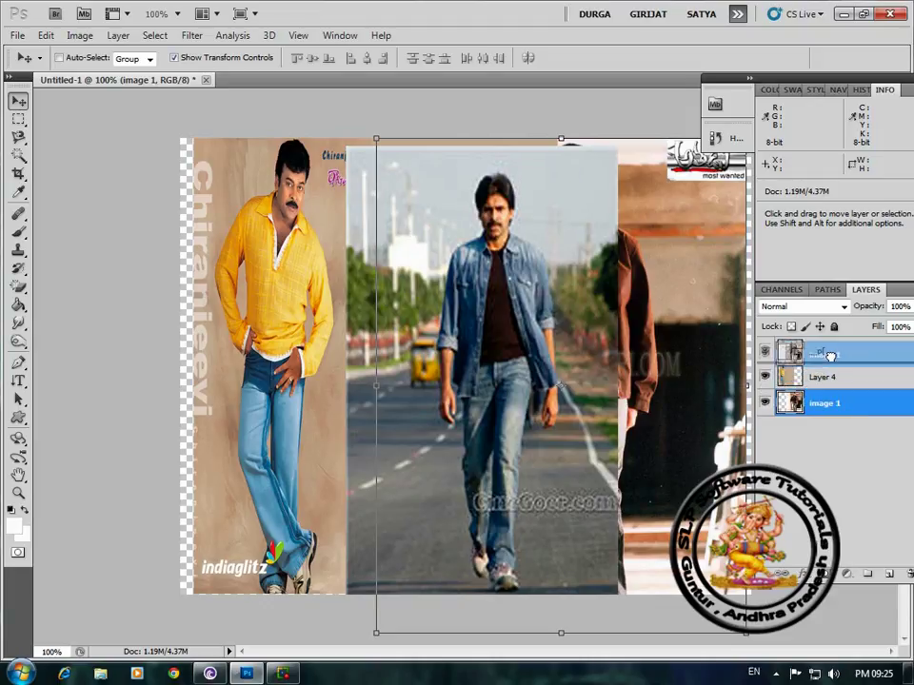
pyautogui.moveTo(828, 348); pyautogui.dragTo(826, 351)
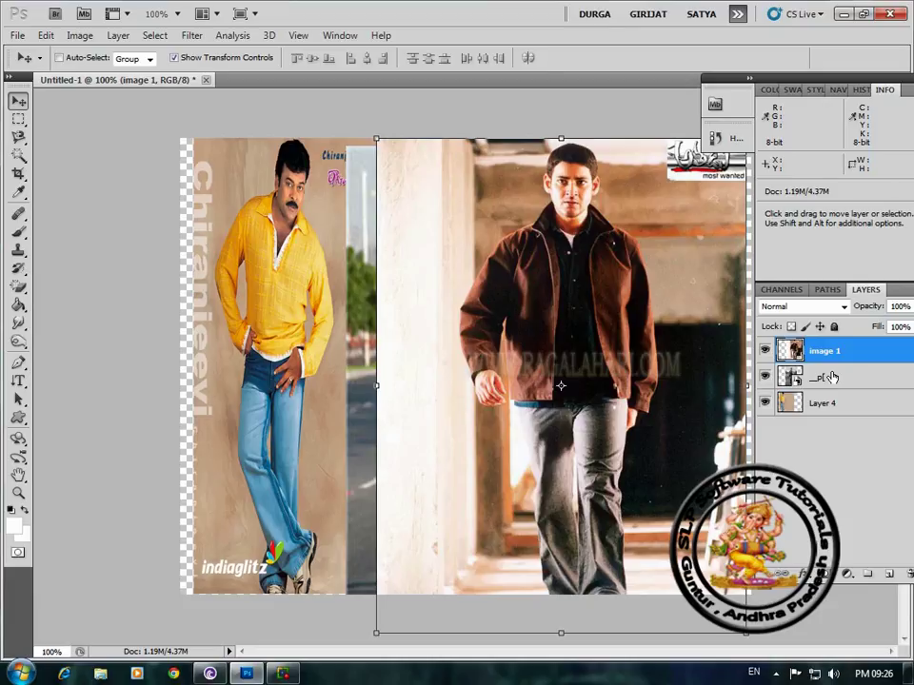
pyautogui.moveTo(601, 308); pyautogui.dragTo(587, 353)
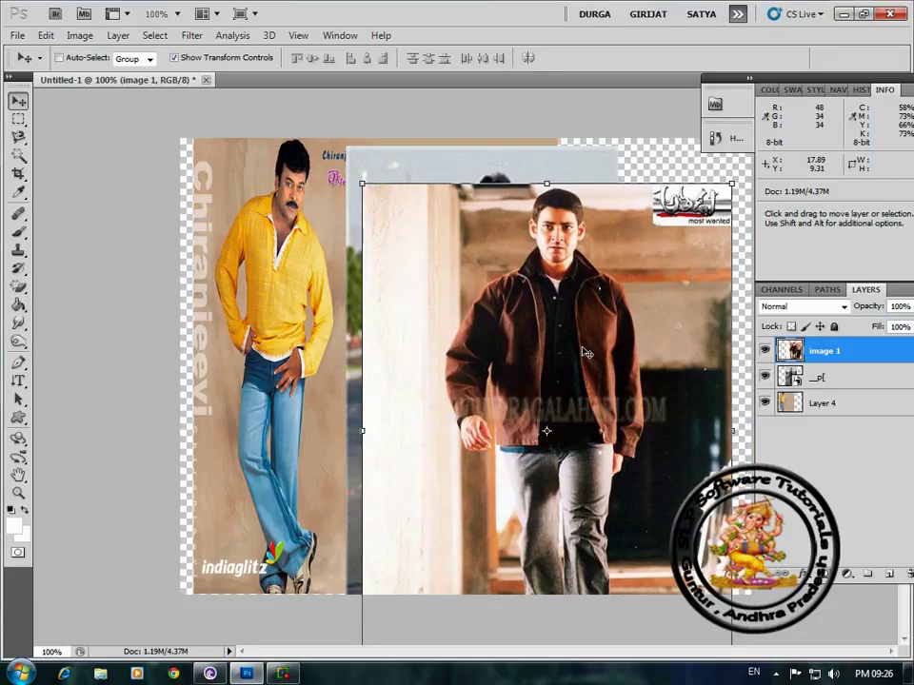